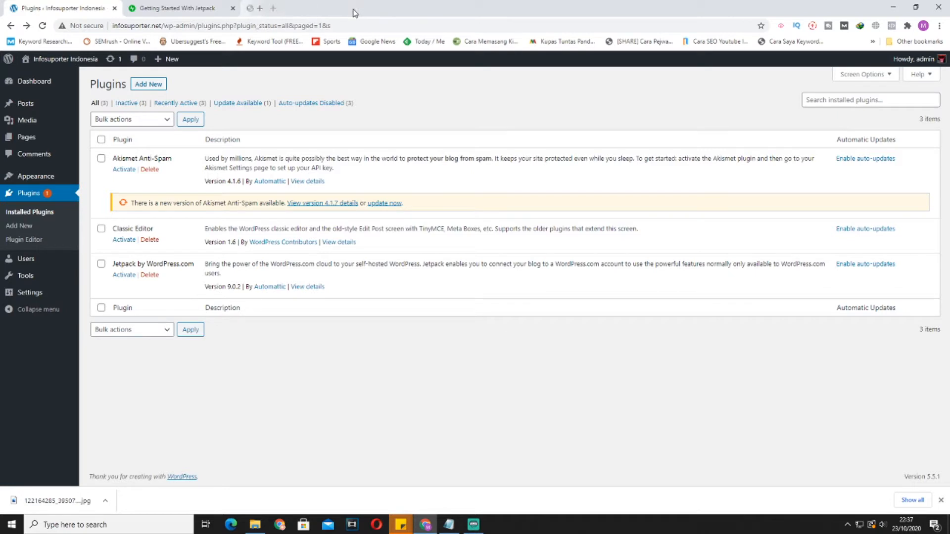
# Close the Jetpack tab, look over the Infosuporter Indonesia front page in a separate tab, and return to the plugins page.
pyautogui.click(233, 9)
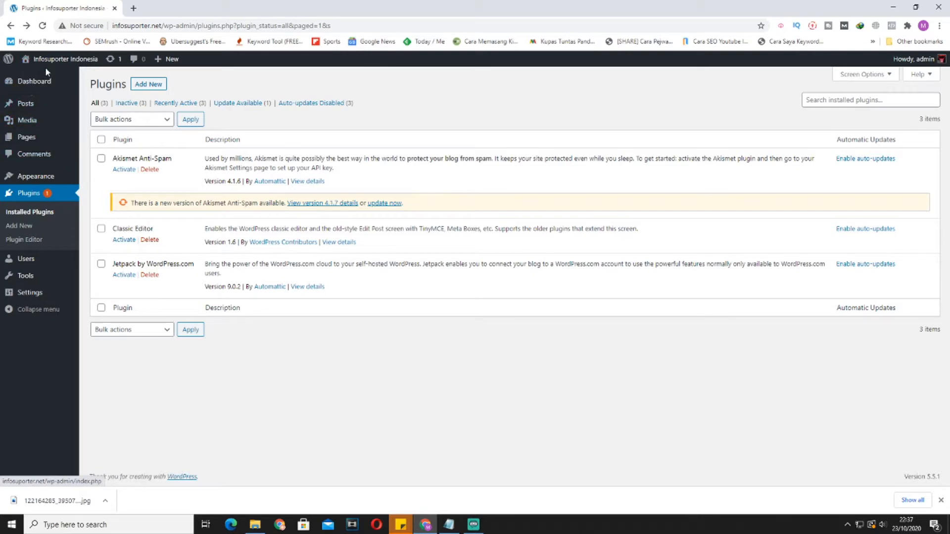
pyautogui.click(55, 77)
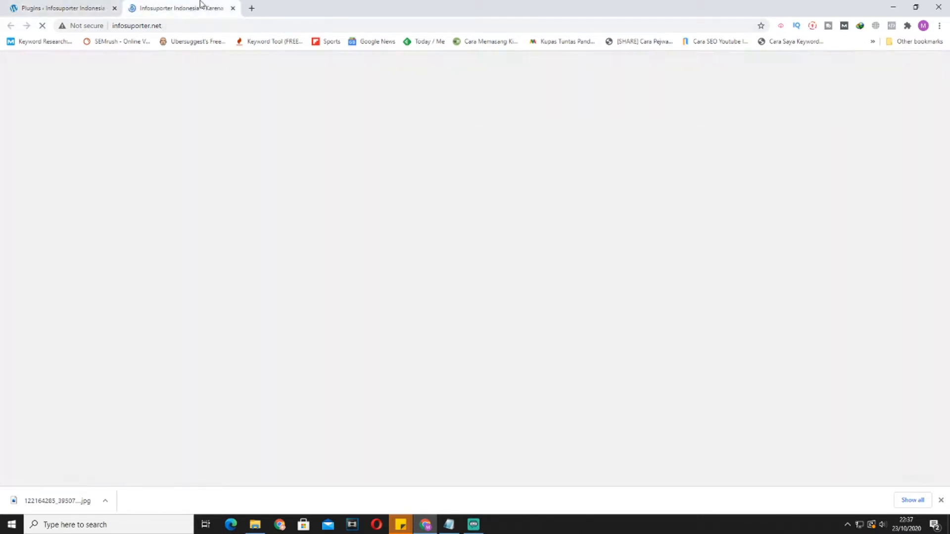
pyautogui.scroll(-5, 466, 226)
pyautogui.scroll(5, 486, 236)
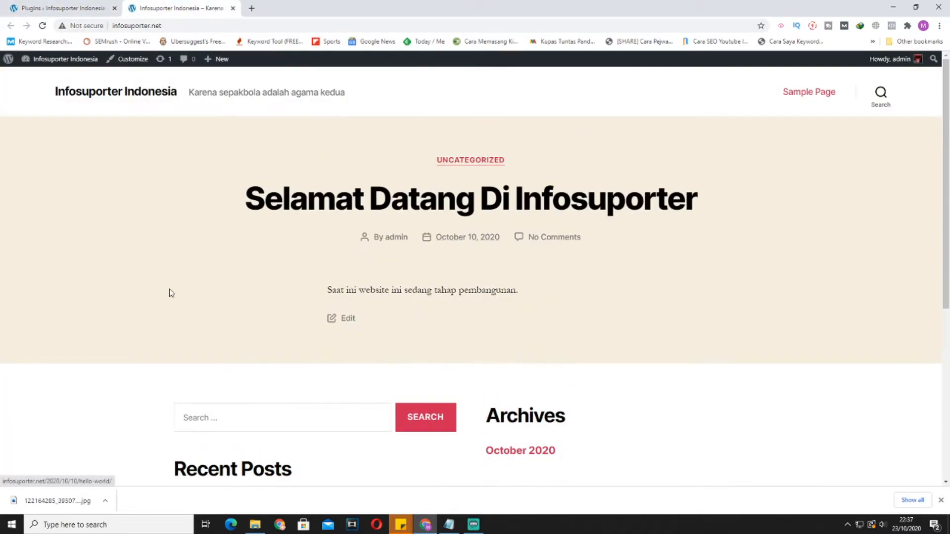
pyautogui.click(63, 8)
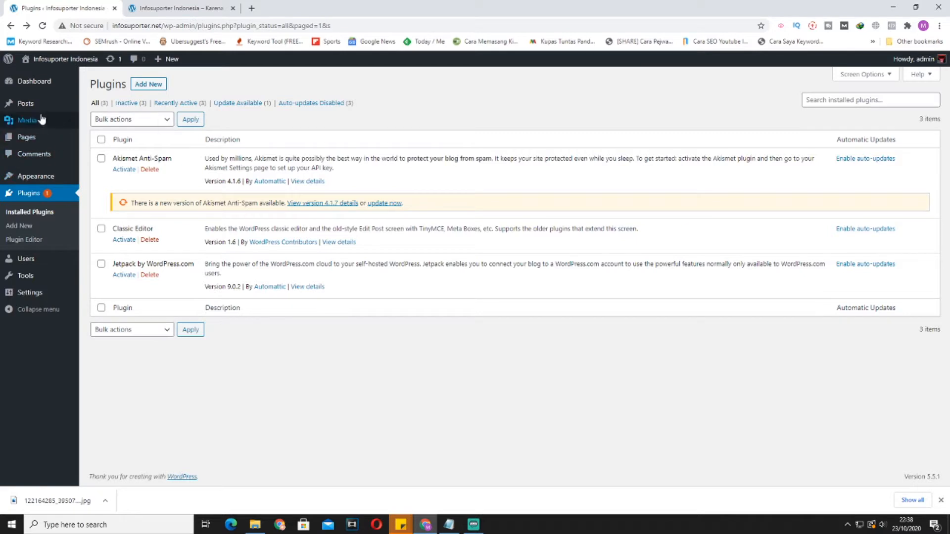
# Open a new post in the block editor to view its full block library, and leave it without saving.
pyautogui.moveTo(39, 110)
pyautogui.click(99, 121)
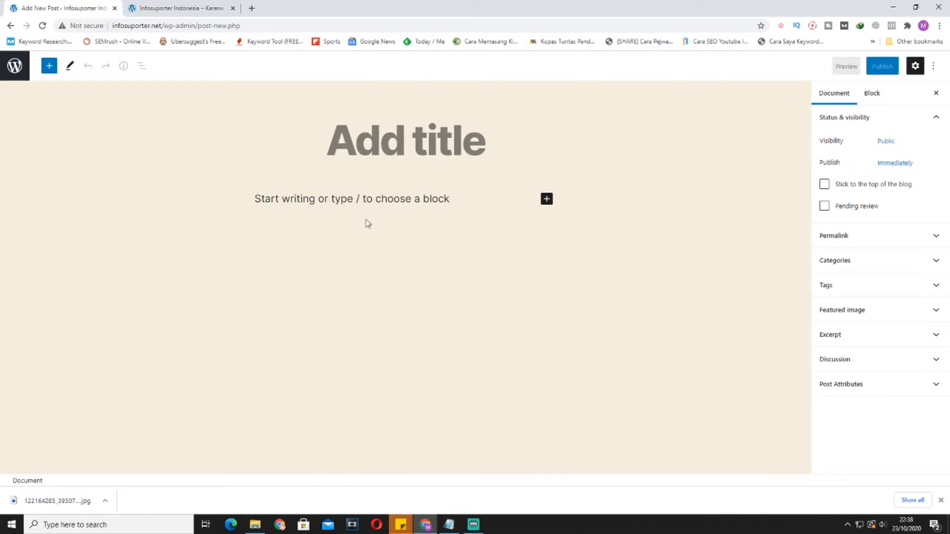
pyautogui.click(364, 198)
pyautogui.click(546, 198)
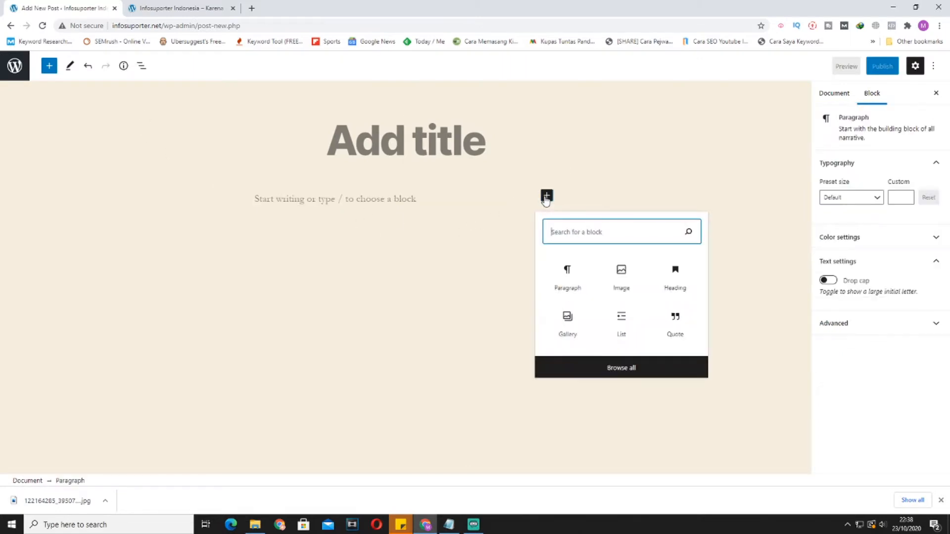
pyautogui.click(630, 368)
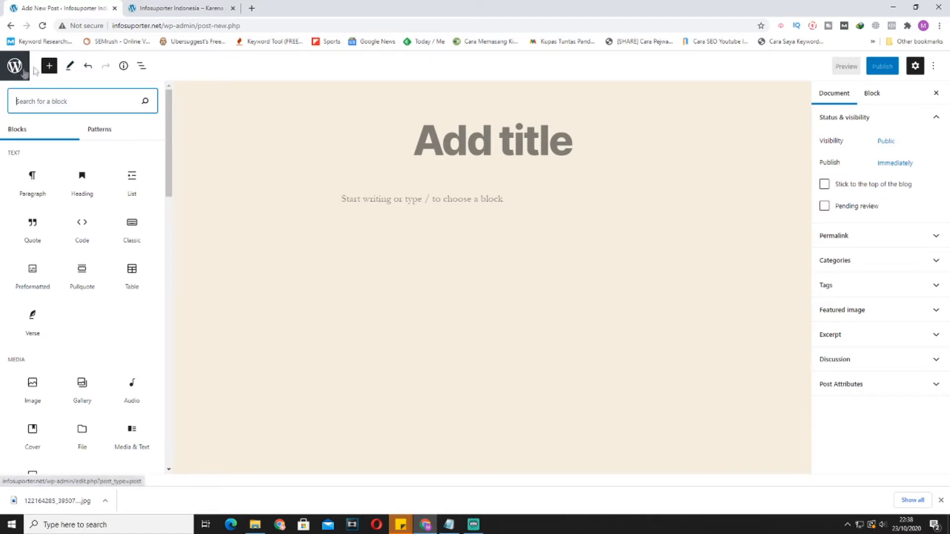
pyautogui.click(88, 68)
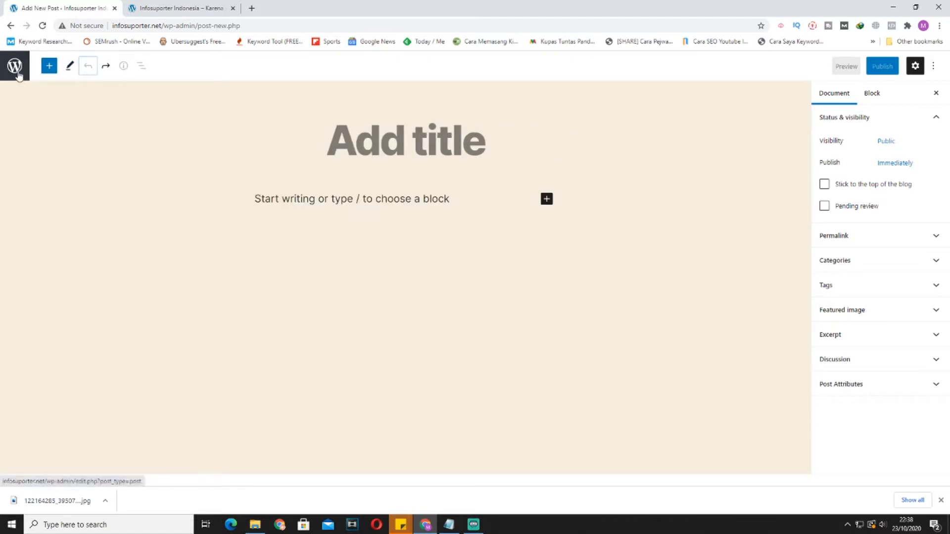
pyautogui.click(9, 24)
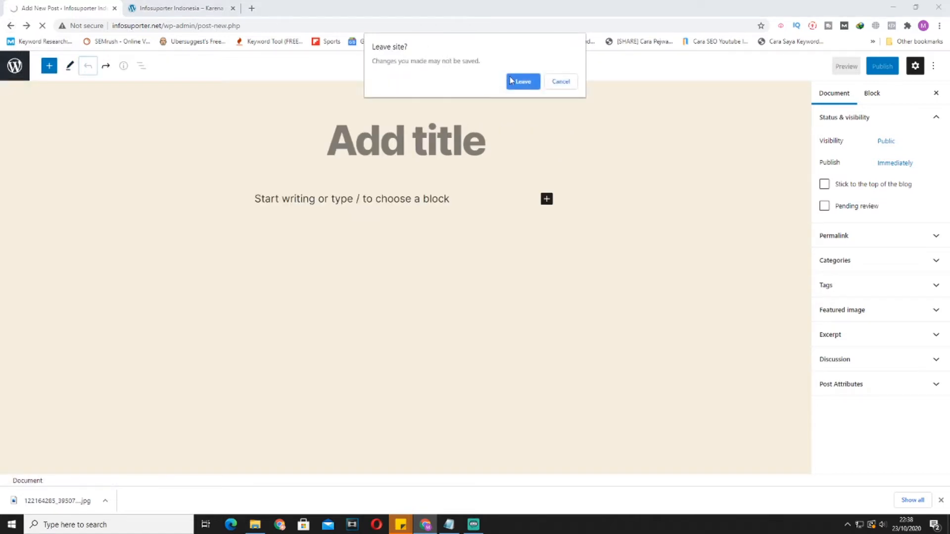
pyautogui.click(515, 82)
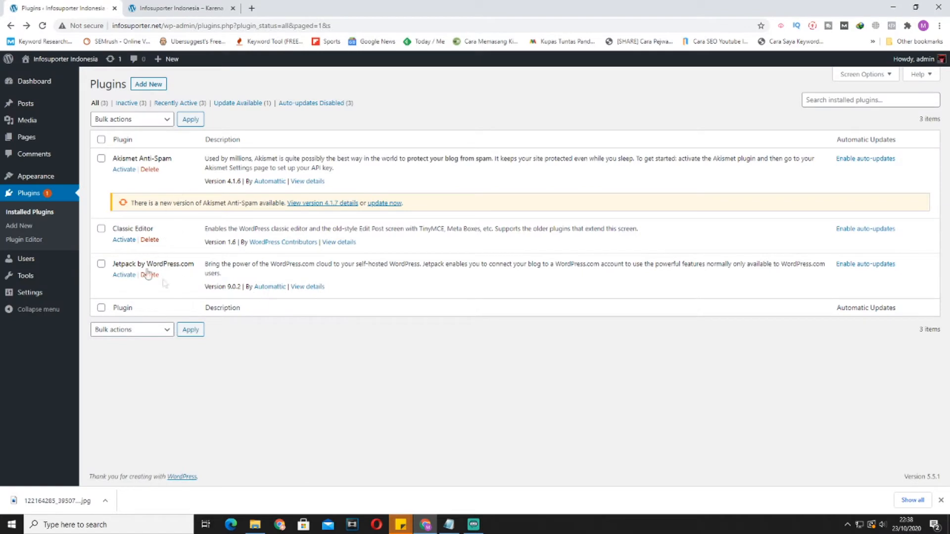
# Activate the Classic Editor plugin and open a new post with it.
pyautogui.click(125, 240)
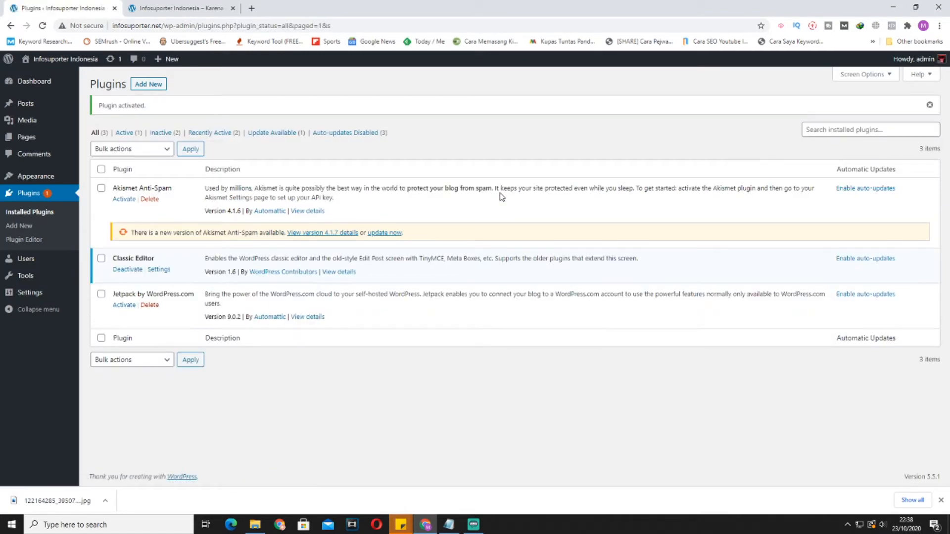
pyautogui.moveTo(34, 103)
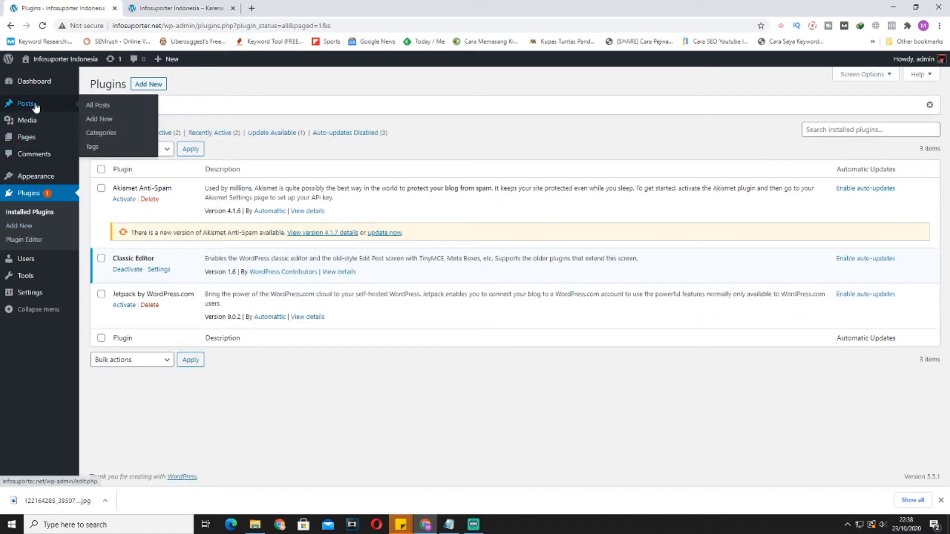
pyautogui.click(103, 122)
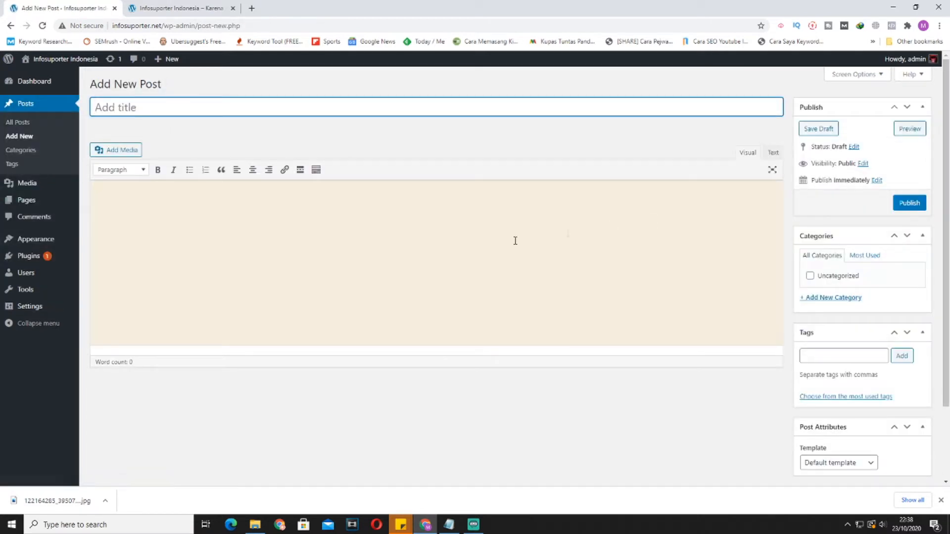
# Show the classic editor's additional formatting tools and view the available paragraph and heading formats.
pyautogui.click(282, 256)
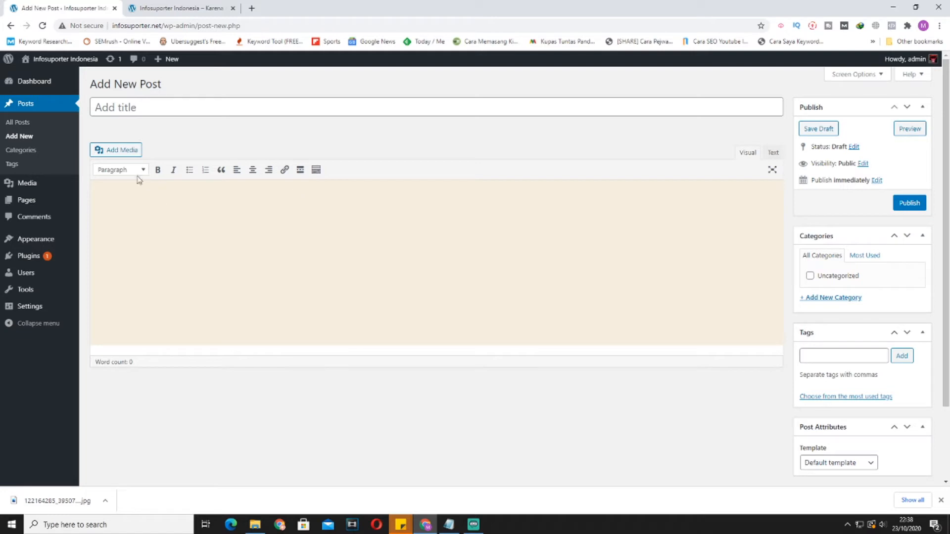
pyautogui.click(316, 170)
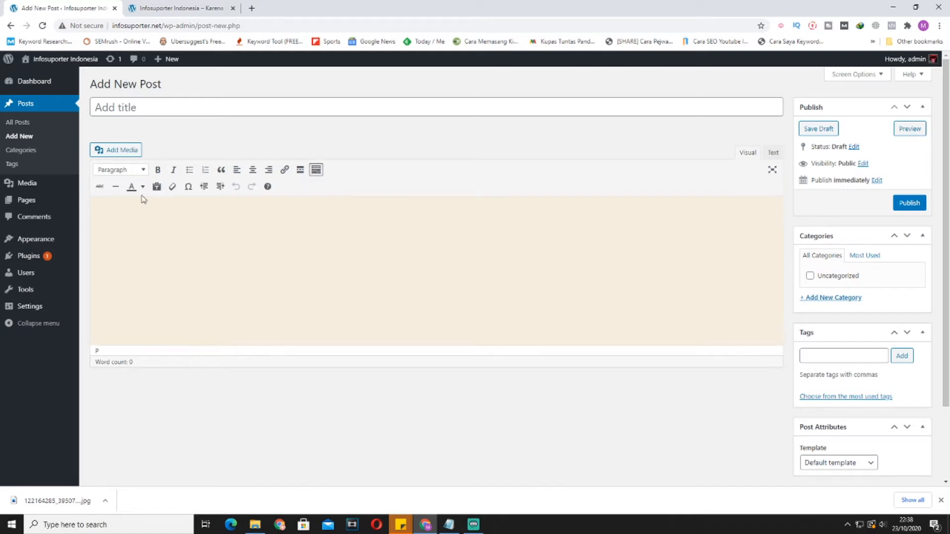
pyautogui.click(120, 169)
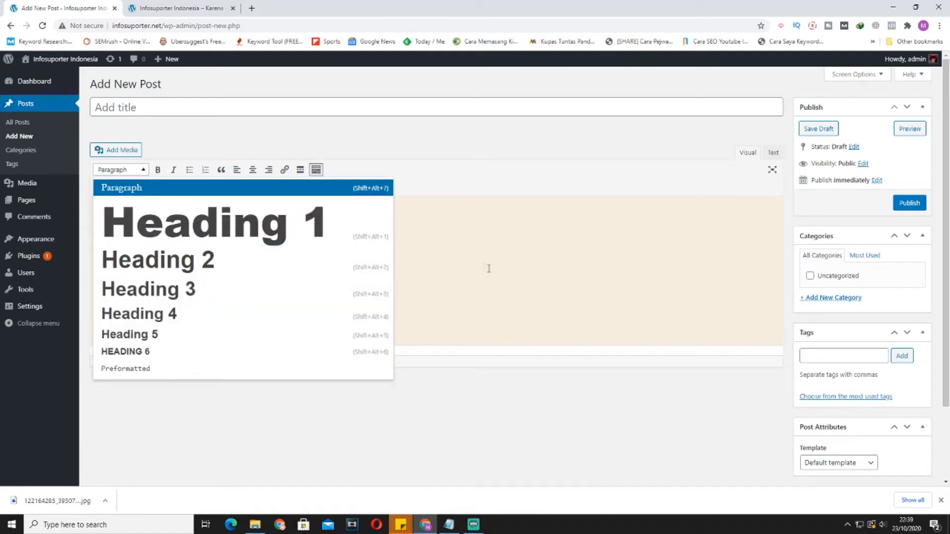
pyautogui.click(489, 267)
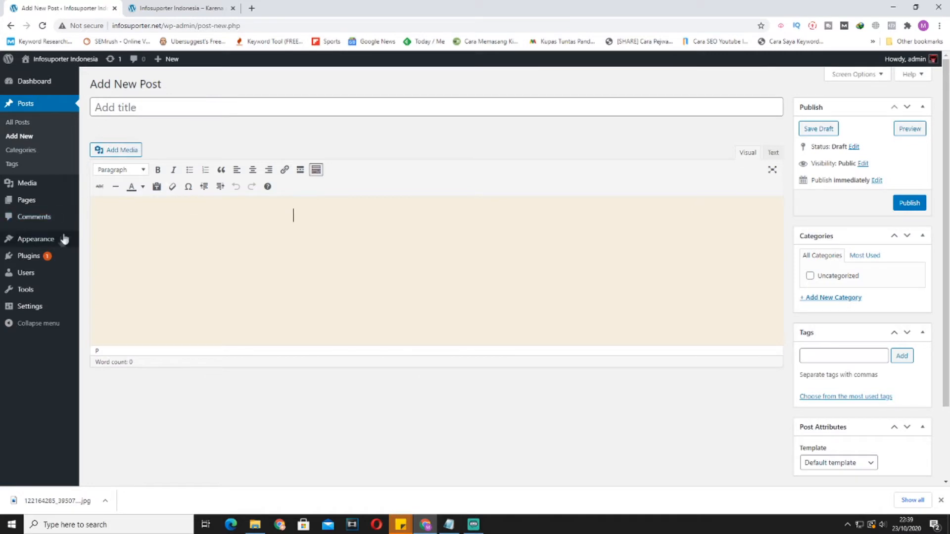
# Return to the installed plugins list and review the three SEO plugin names in the Notepad list.
pyautogui.moveTo(62, 241)
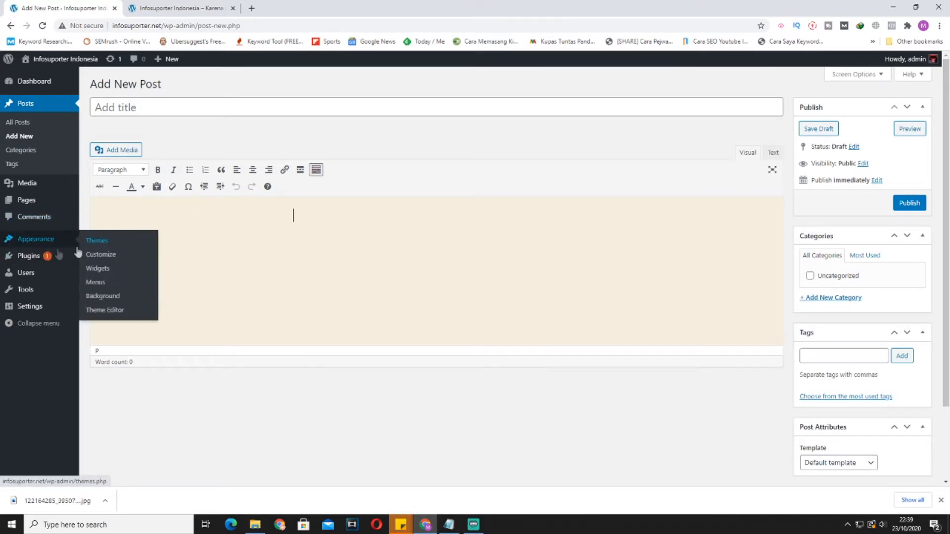
pyautogui.moveTo(49, 256)
pyautogui.click(132, 257)
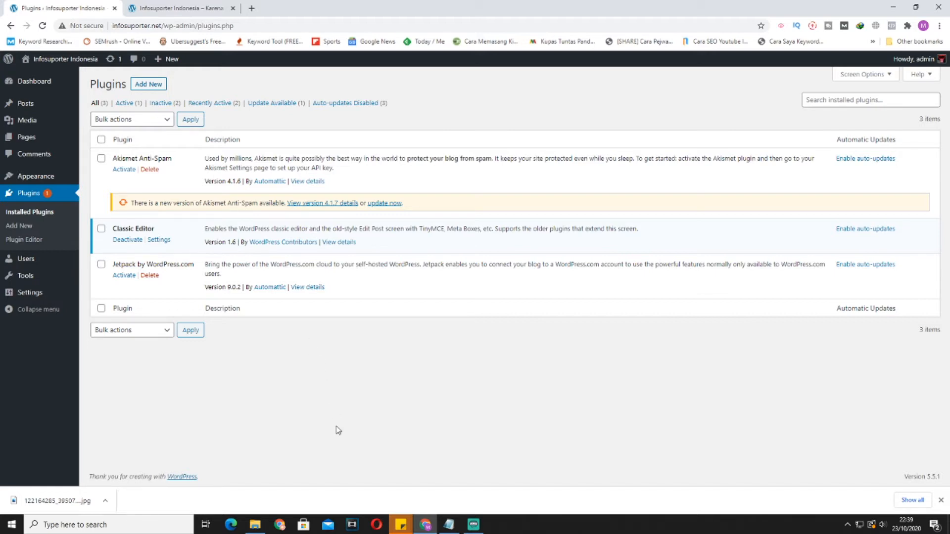
pyautogui.moveTo(448, 523)
pyautogui.click(449, 524)
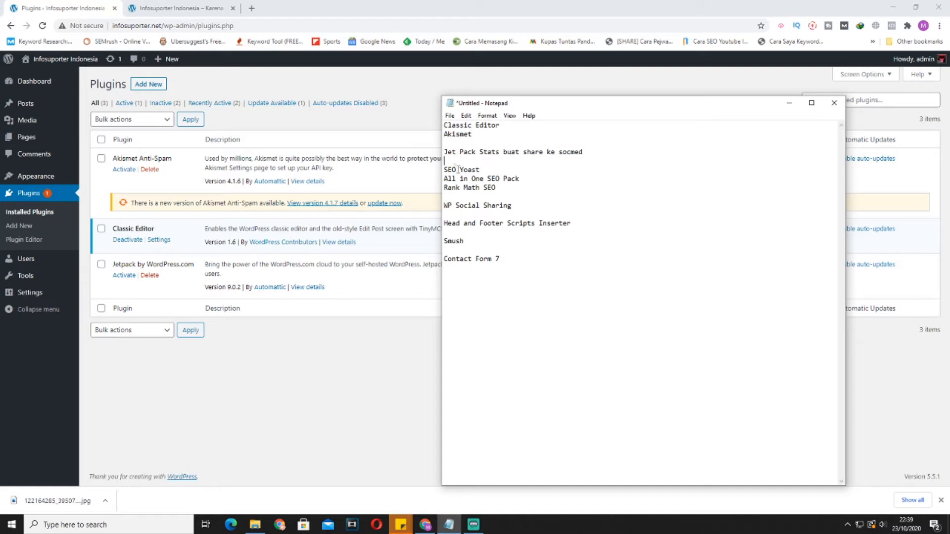
pyautogui.moveTo(445, 163); pyautogui.dragTo(493, 189)
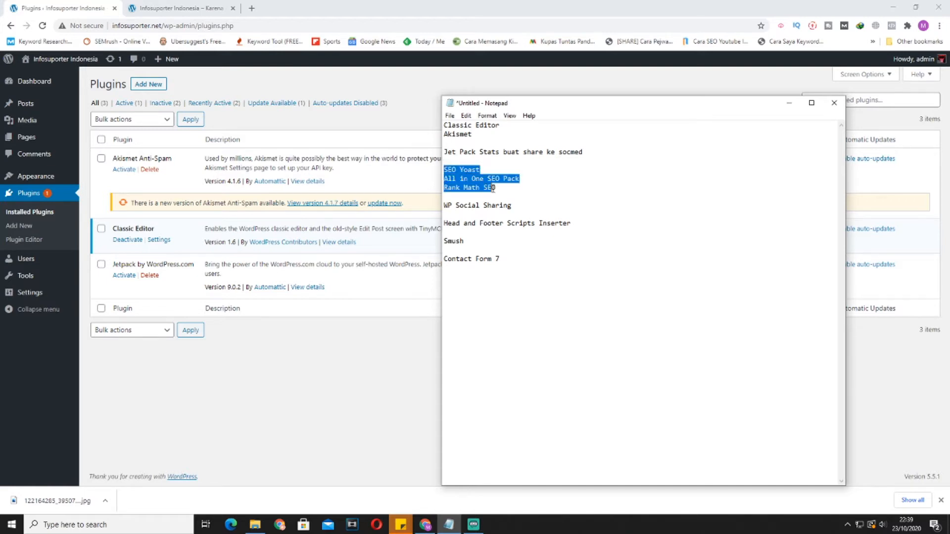
pyautogui.click(521, 190)
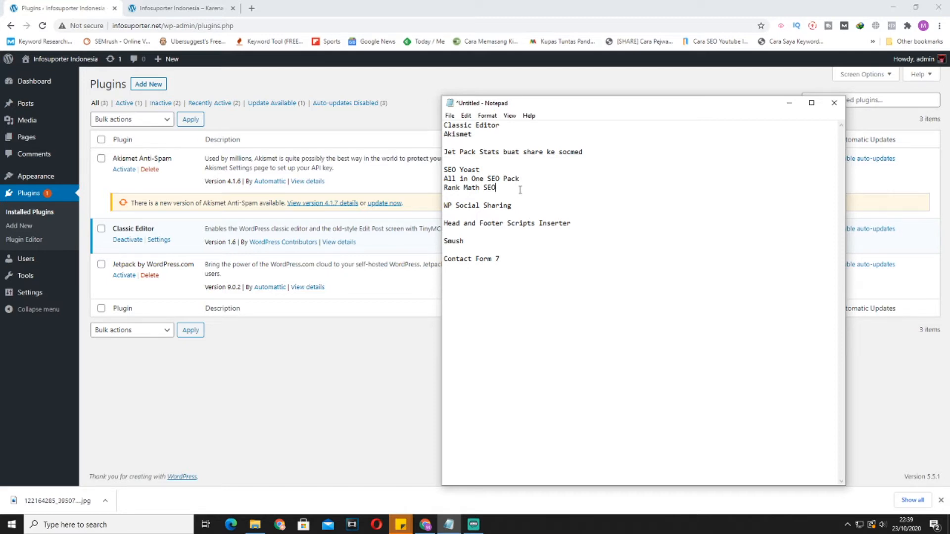
# Copy the plugin name SEO Yoast from the Notepad list.
pyautogui.moveTo(488, 169); pyautogui.dragTo(443, 170)
pyautogui.rightClick(456, 169)
pyautogui.click(500, 199)
# Switch back to the browser and search the installed plugins for SEO Yoast.
pyautogui.click(411, 125)
pyautogui.click(821, 102)
pyautogui.rightClick(821, 101)
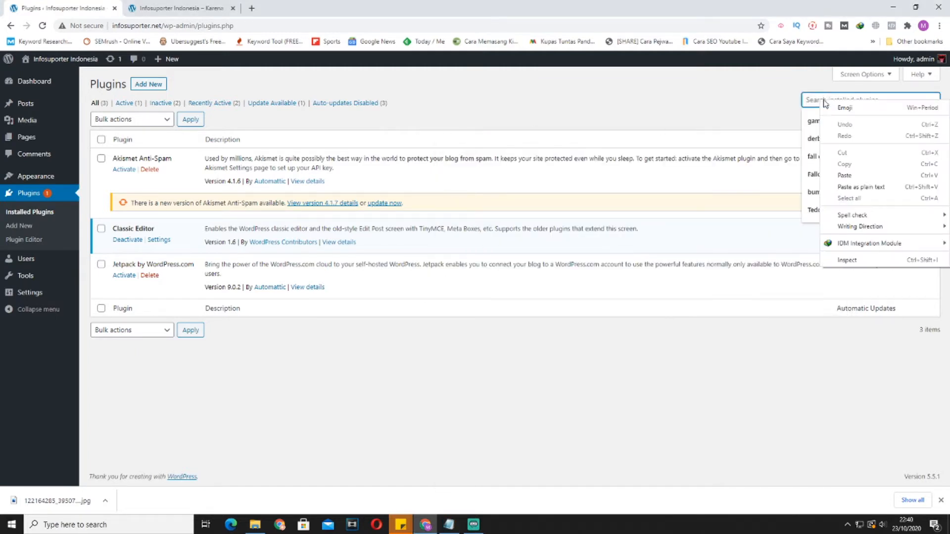
pyautogui.click(860, 178)
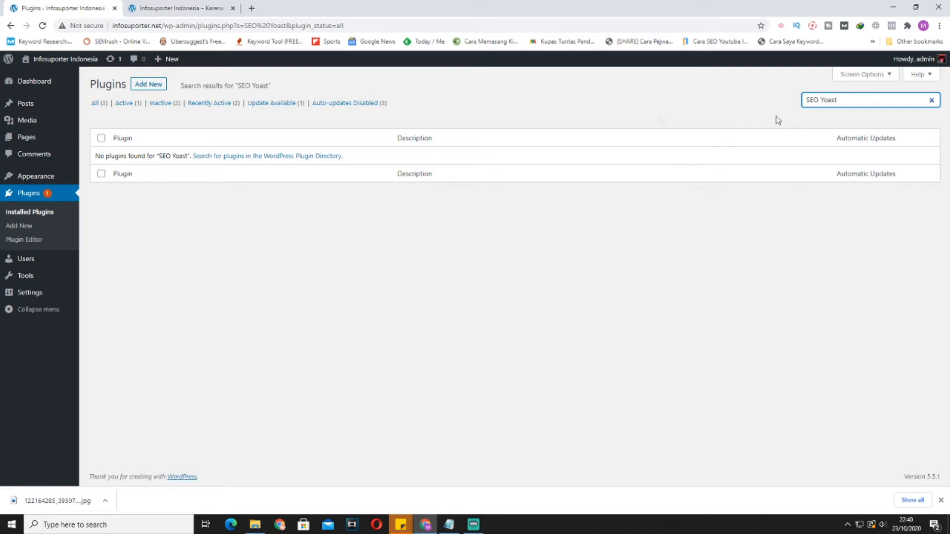
# Open the page for adding new plugins and search there for SEO Yoast.
pyautogui.click(149, 85)
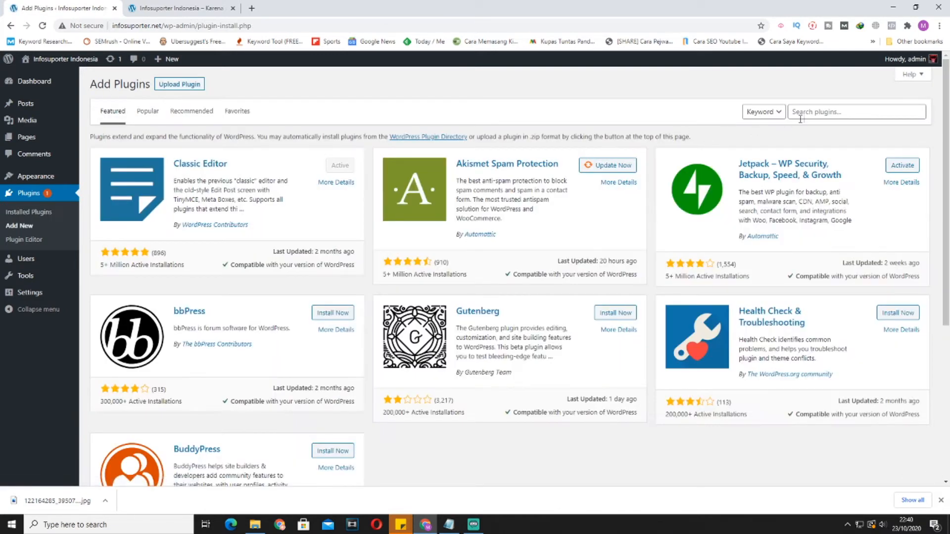
pyautogui.click(815, 111)
pyautogui.rightClick(815, 112)
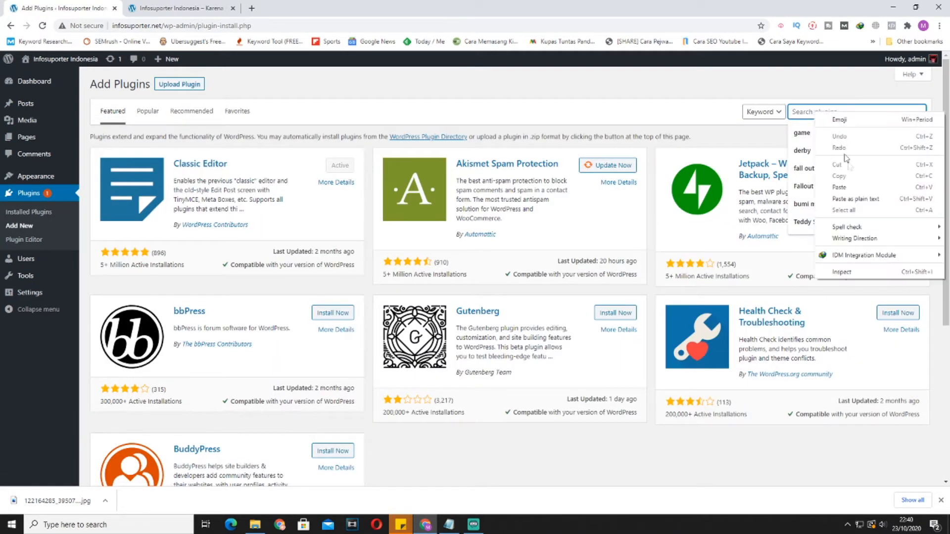
pyautogui.click(849, 177)
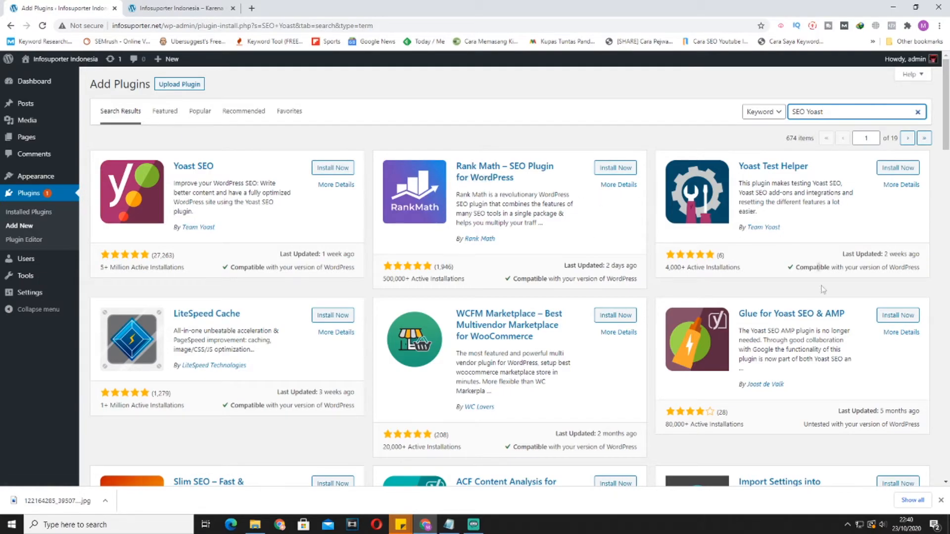
# Look through the search results and install the Yoast SEO plugin by Team Yoast.
pyautogui.scroll(-1, 502, 232)
pyautogui.scroll(-3, 458, 274)
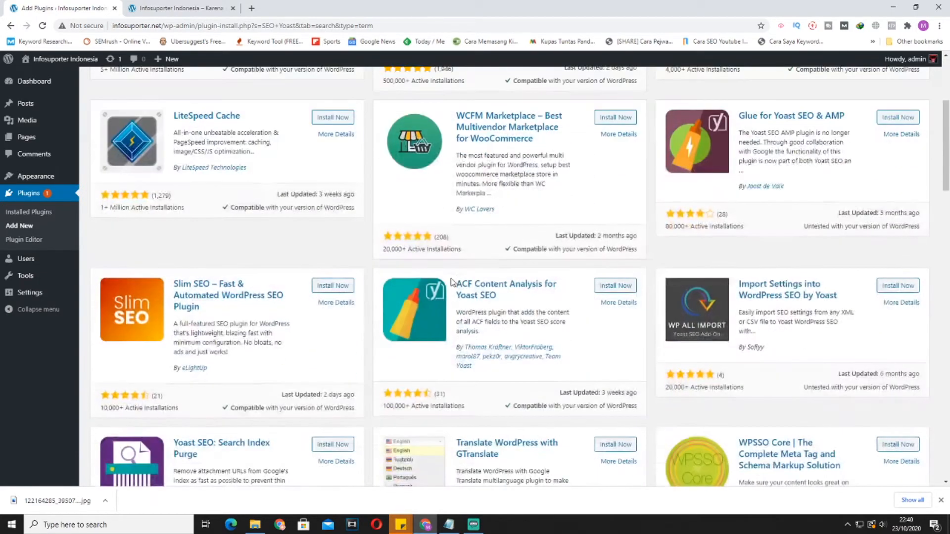
pyautogui.scroll(-4, 452, 282)
pyautogui.scroll(5, 307, 313)
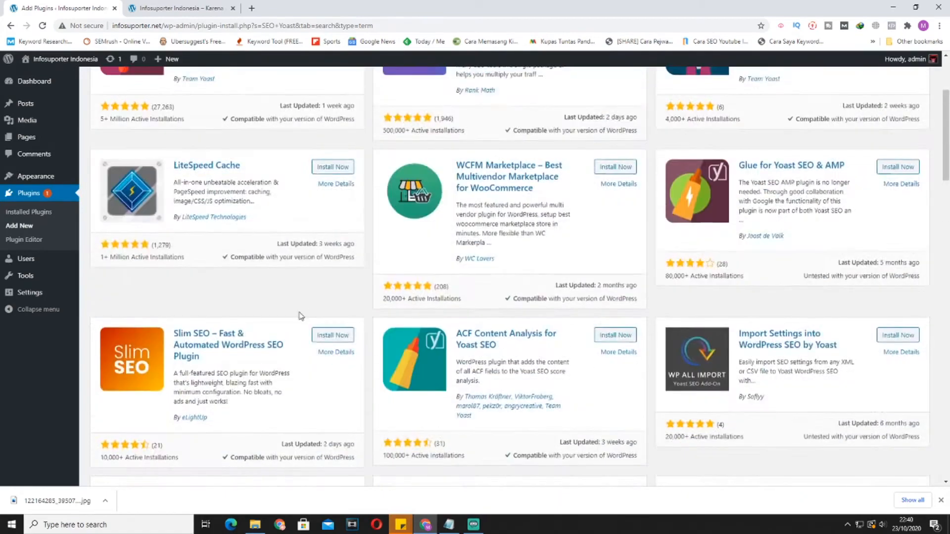
pyautogui.scroll(3, 301, 316)
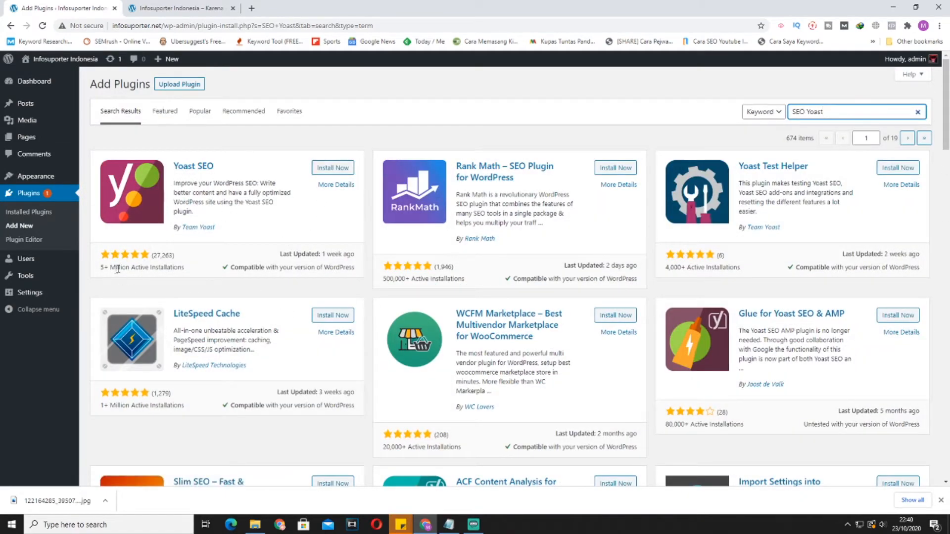
pyautogui.click(332, 170)
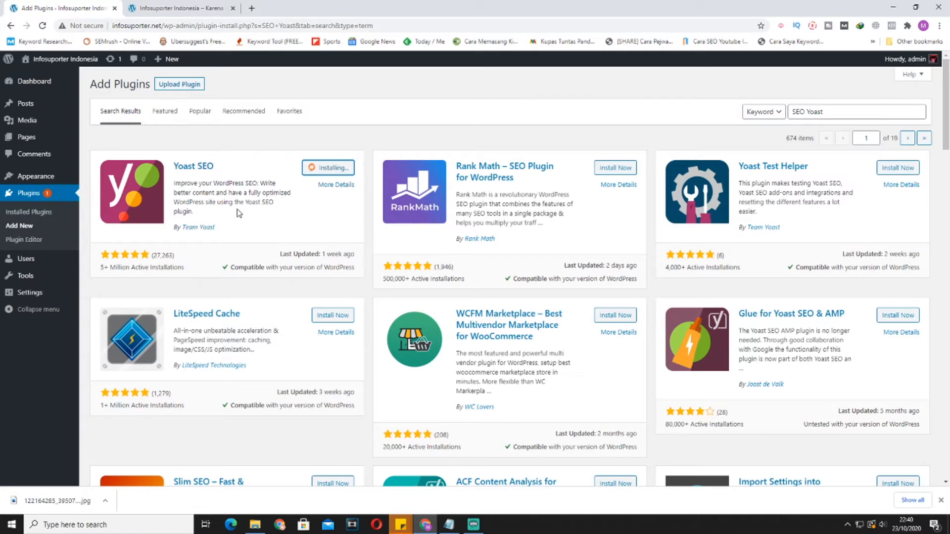
# Switch to Notepad and copy the plugin name WP Social Sharing from the list.
pyautogui.click(450, 527)
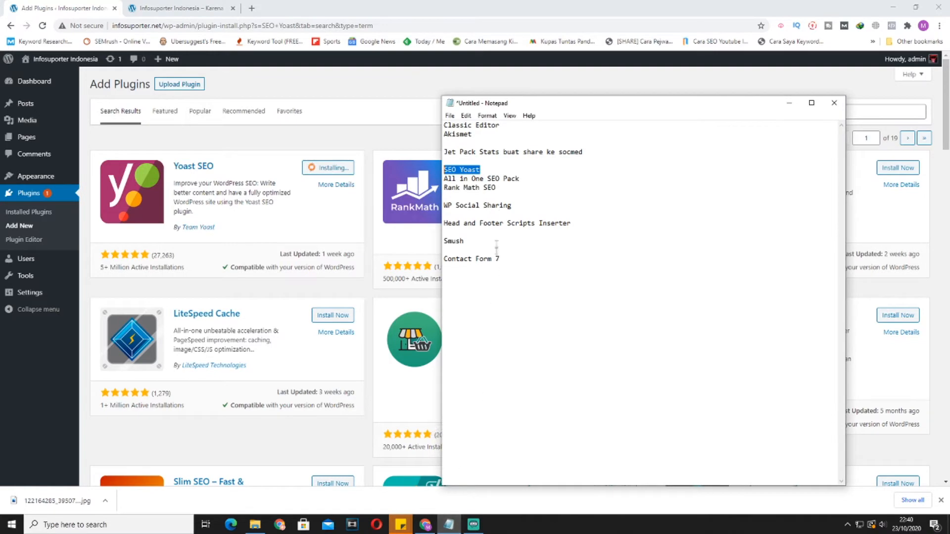
pyautogui.moveTo(513, 206); pyautogui.dragTo(444, 206)
pyautogui.rightClick(461, 205)
pyautogui.click(482, 237)
# Switch back to the browser and replace the plugin search term with the copied WP Social Sharing.
pyautogui.click(385, 137)
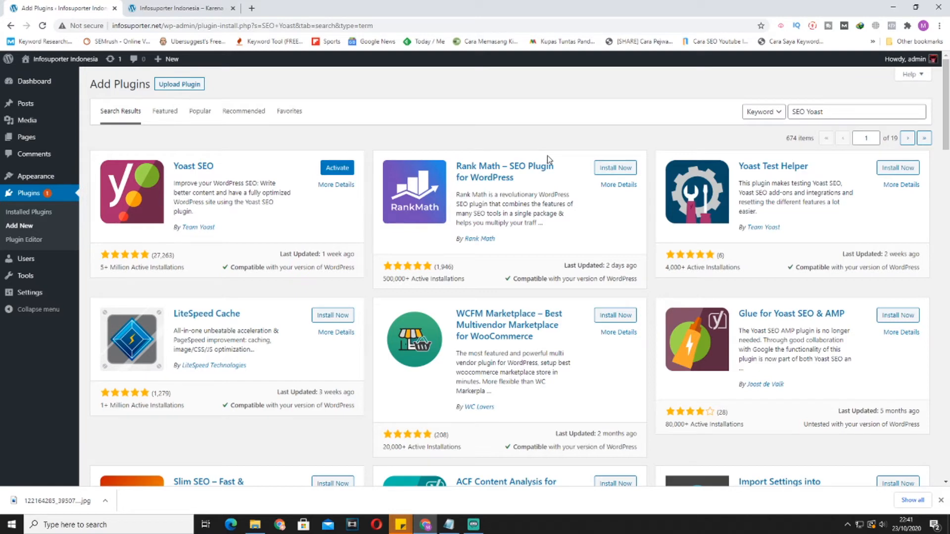
pyautogui.moveTo(830, 110); pyautogui.dragTo(797, 107)
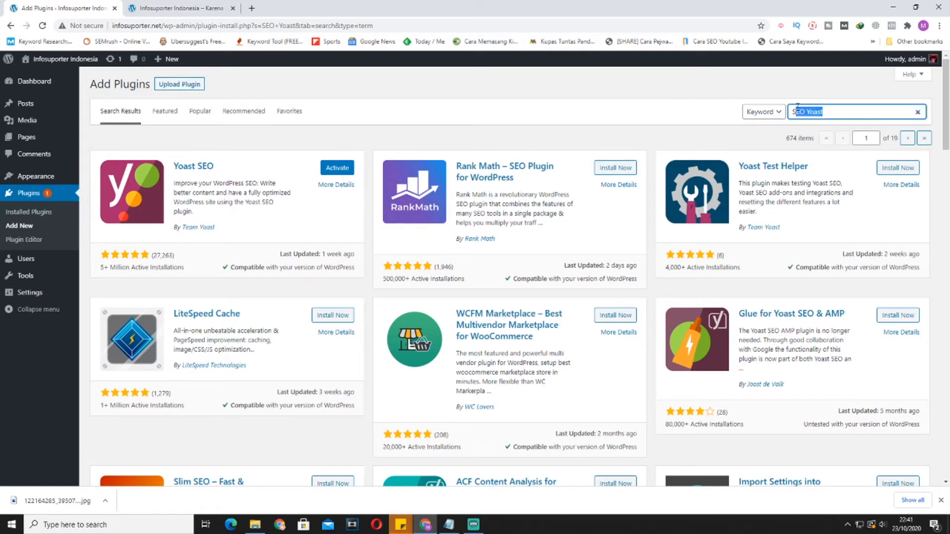
pyautogui.press('BackSpace')
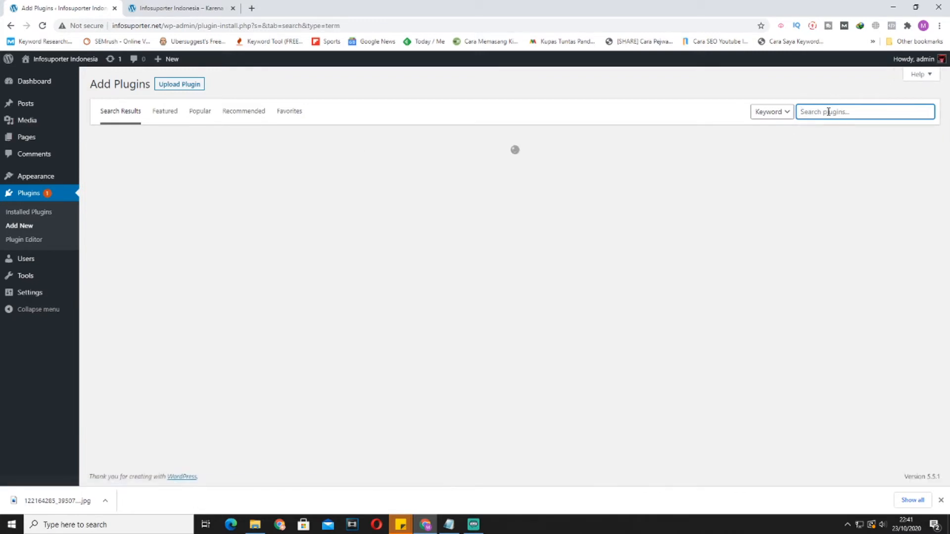
pyautogui.rightClick(830, 111)
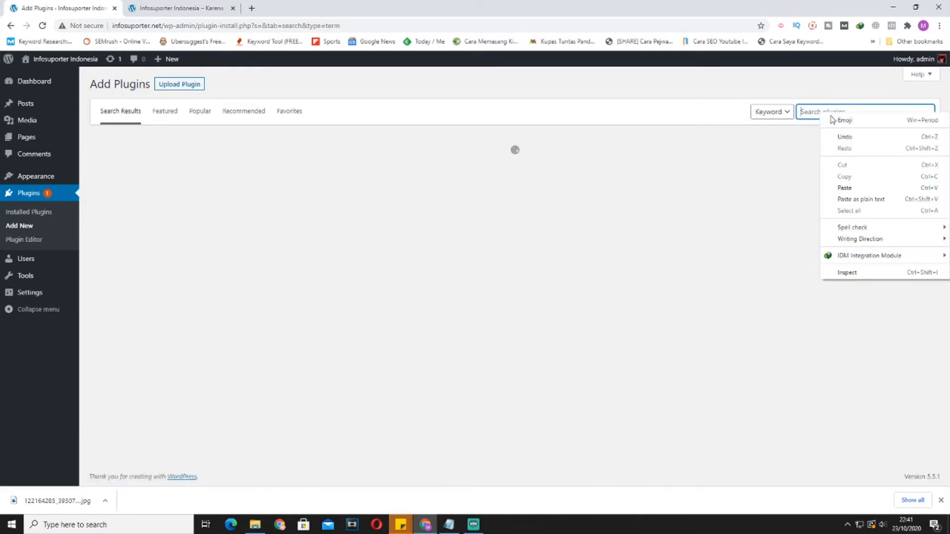
pyautogui.click(849, 190)
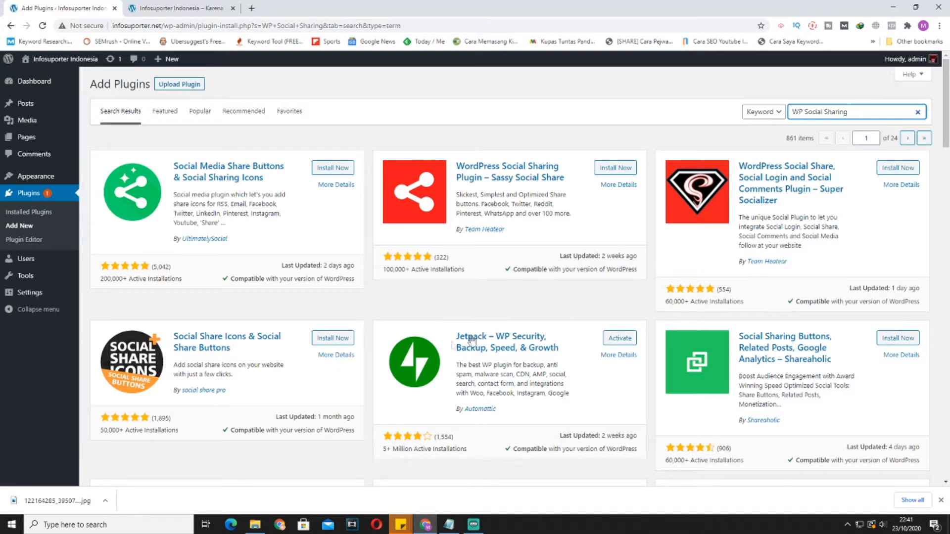
# Install Social Media Share Buttons & Social Sharing Icons by UltimatelySocial and look through the screenshots in its plugin details.
pyautogui.click(330, 167)
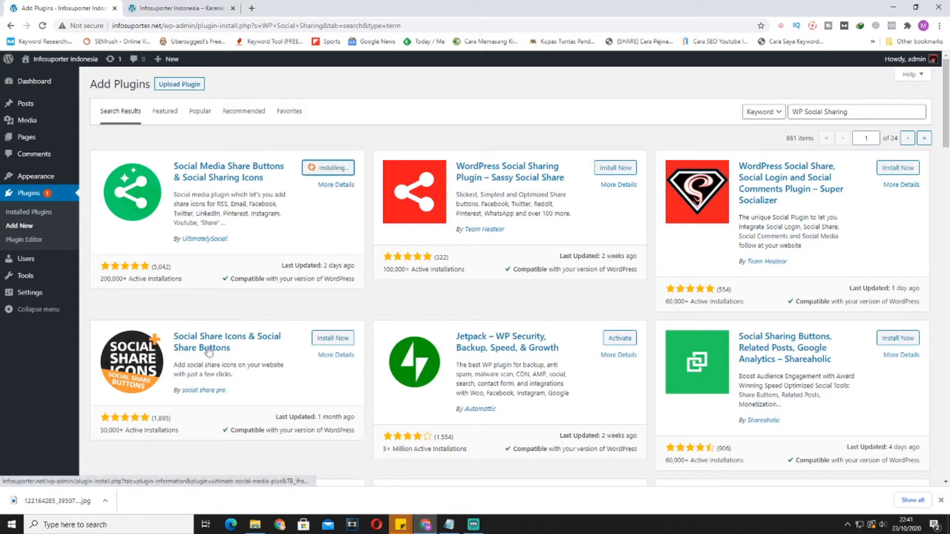
pyautogui.click(200, 170)
pyautogui.click(462, 200)
pyautogui.scroll(-10, 435, 252)
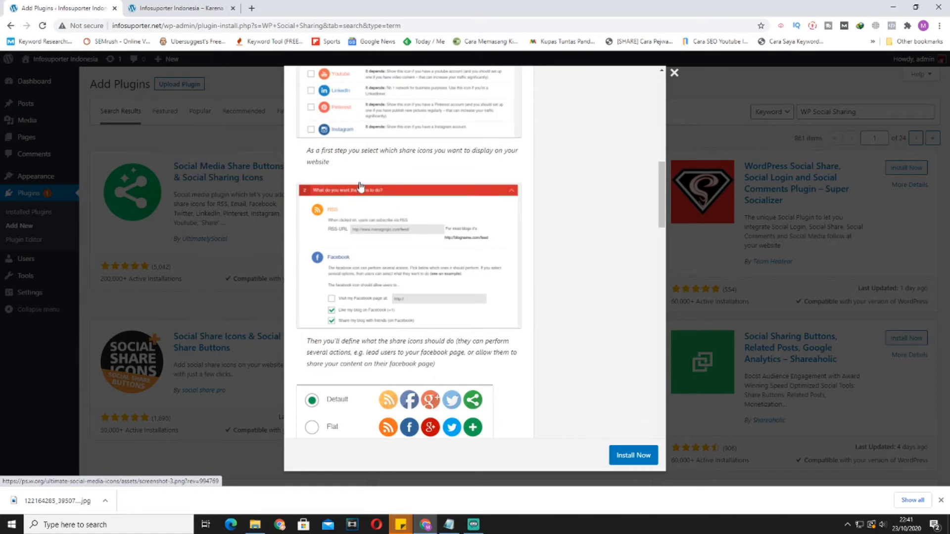
pyautogui.scroll(4, 361, 191)
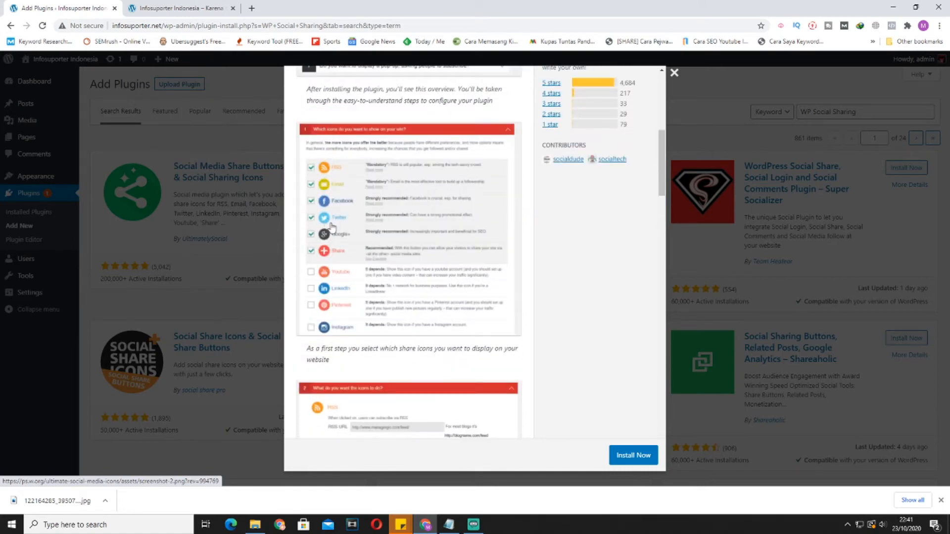
pyautogui.scroll(-6, 363, 198)
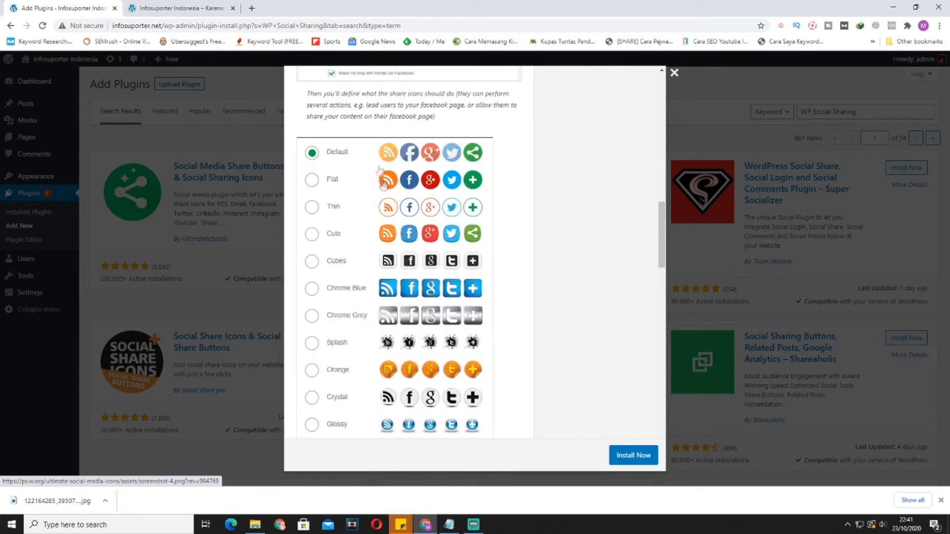
pyautogui.scroll(-10, 386, 223)
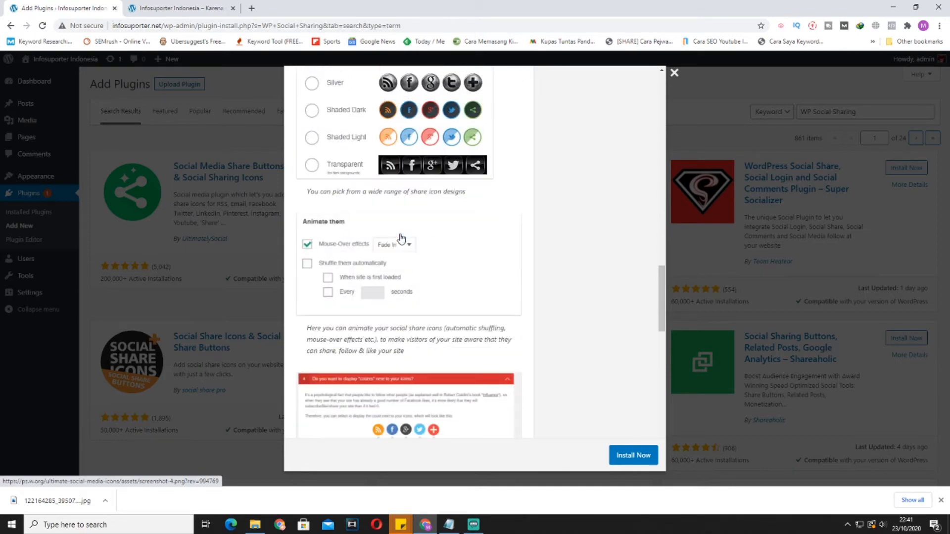
pyautogui.scroll(3, 598, 199)
pyautogui.click(674, 72)
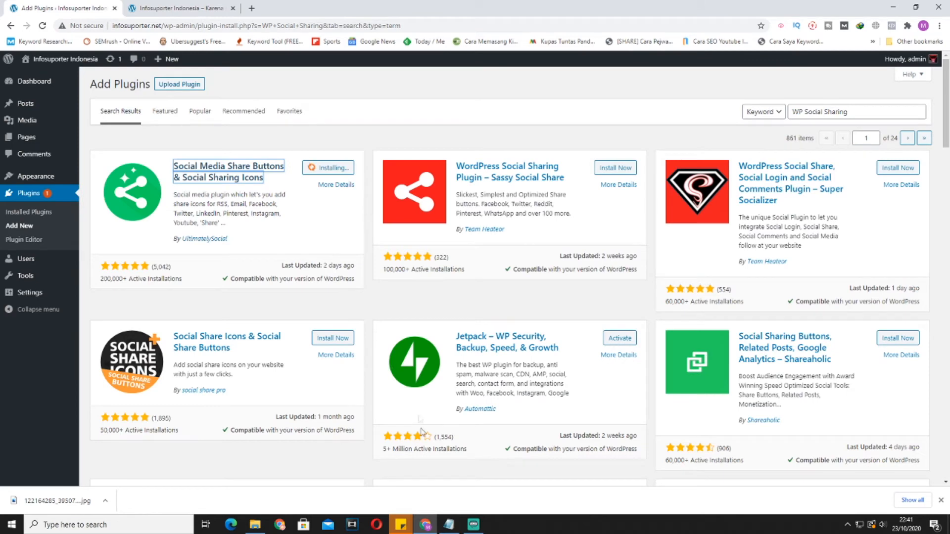
# Switch to Notepad and copy the plugin name Head and Footer Scripts Inserter from the list.
pyautogui.click(452, 523)
pyautogui.moveTo(572, 223); pyautogui.dragTo(443, 223)
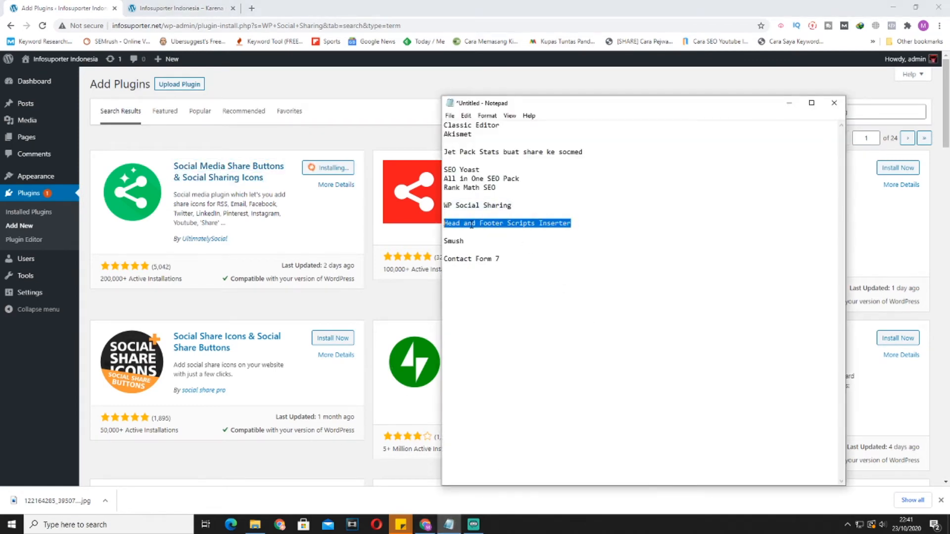
pyautogui.rightClick(470, 224)
pyautogui.click(499, 256)
# Return to the browser, clear the previous plugin search and search for Head and Footer Scripts Inserter.
pyautogui.click(373, 115)
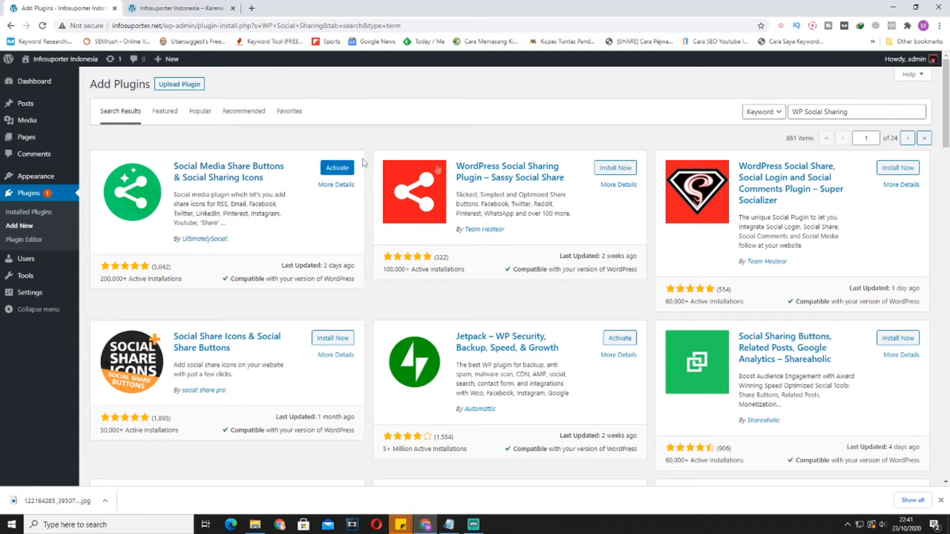
pyautogui.moveTo(859, 112); pyautogui.dragTo(792, 112)
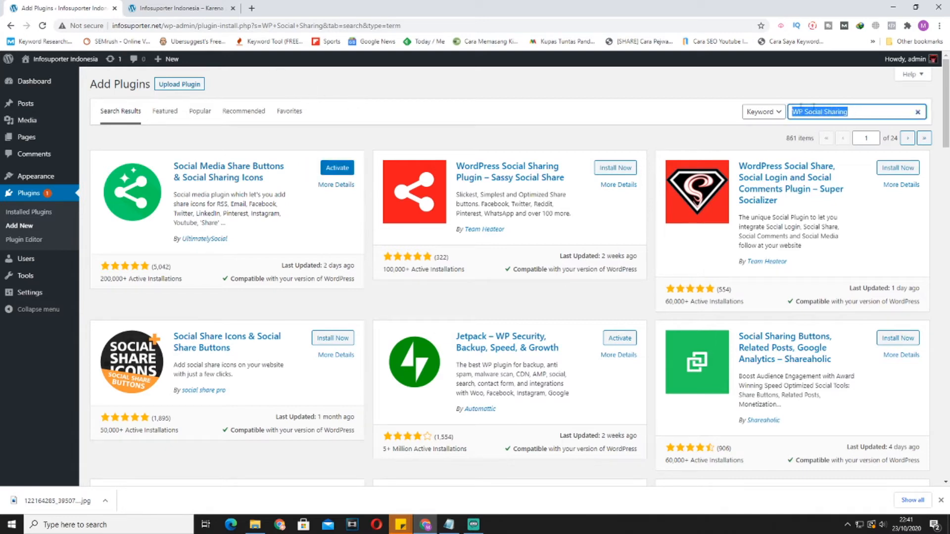
pyautogui.click(918, 113)
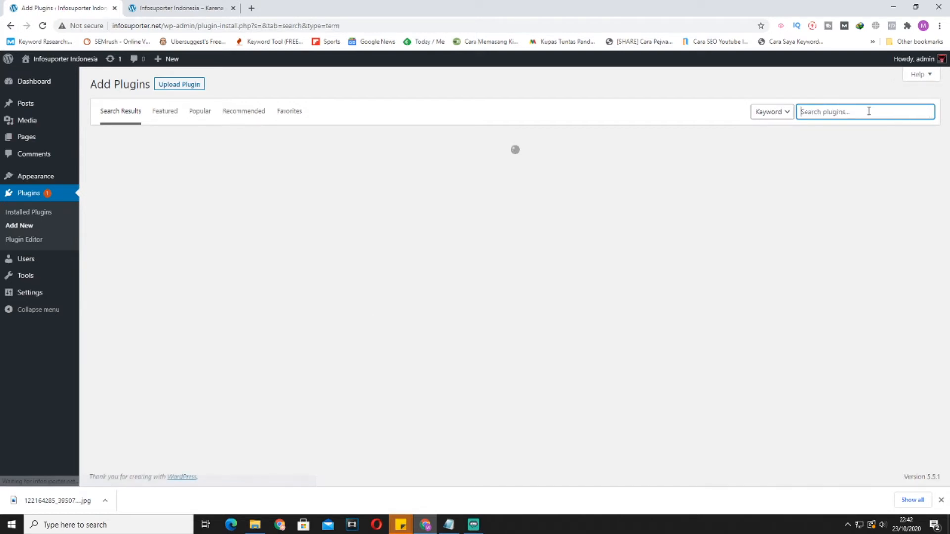
pyautogui.rightClick(870, 111)
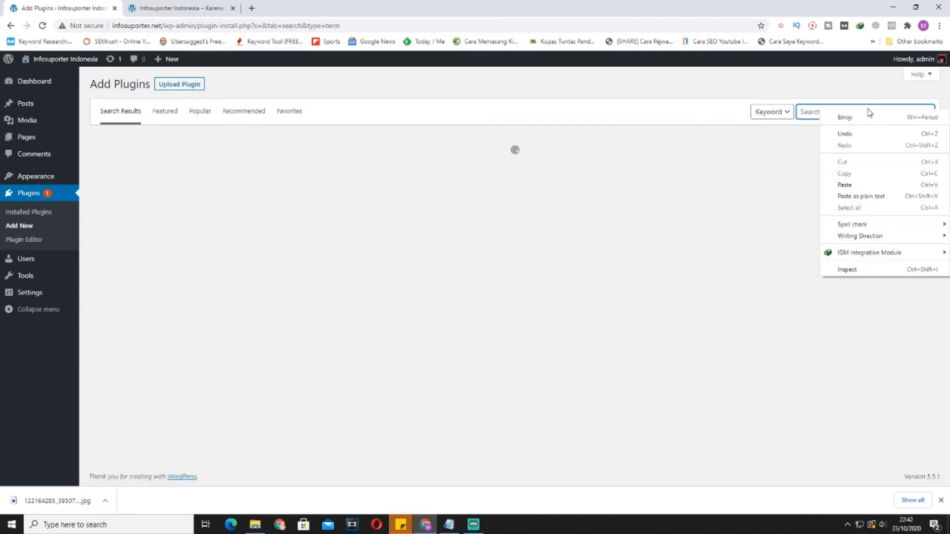
pyautogui.click(847, 185)
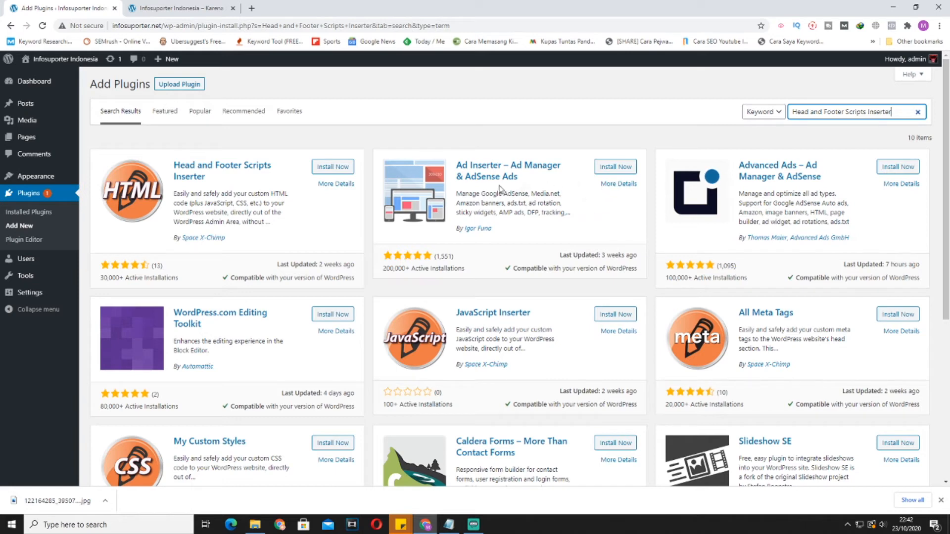
# Install the Head and Footer Scripts Inserter plugin by Space X-Chimp and look over the other search results.
pyautogui.click(338, 168)
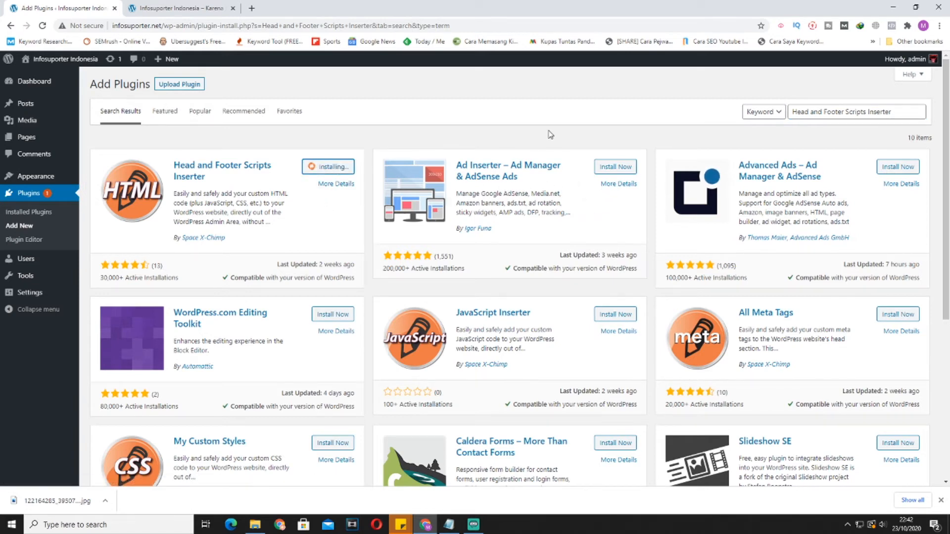
pyautogui.scroll(-5, 550, 139)
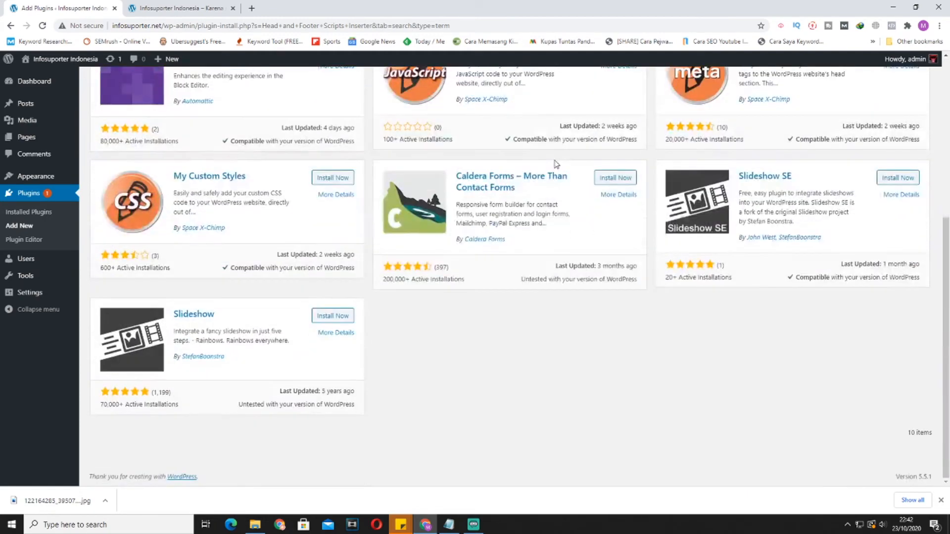
pyautogui.scroll(5, 554, 167)
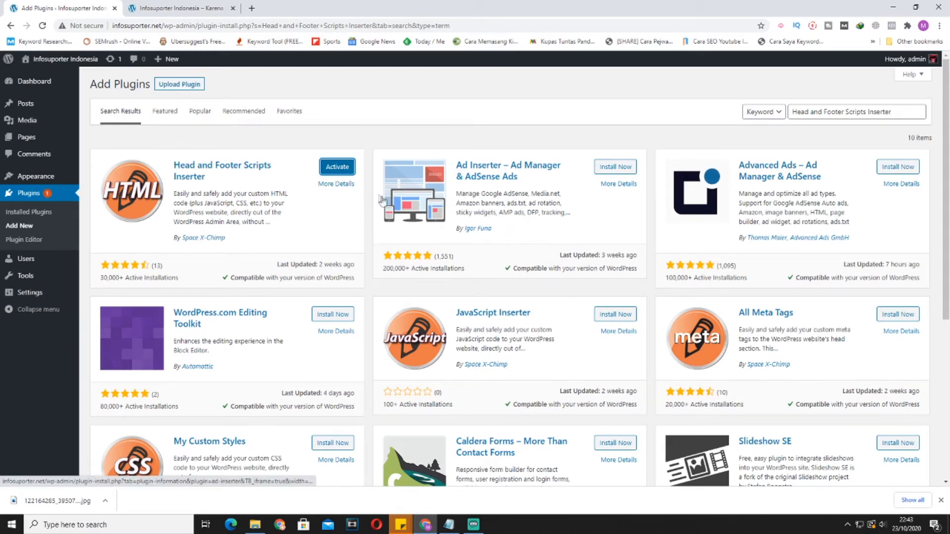
# Switch to Notepad and copy the plugin name Smush from the list.
pyautogui.hotkey('alt', 'Tab')
pyautogui.doubleClick(454, 241)
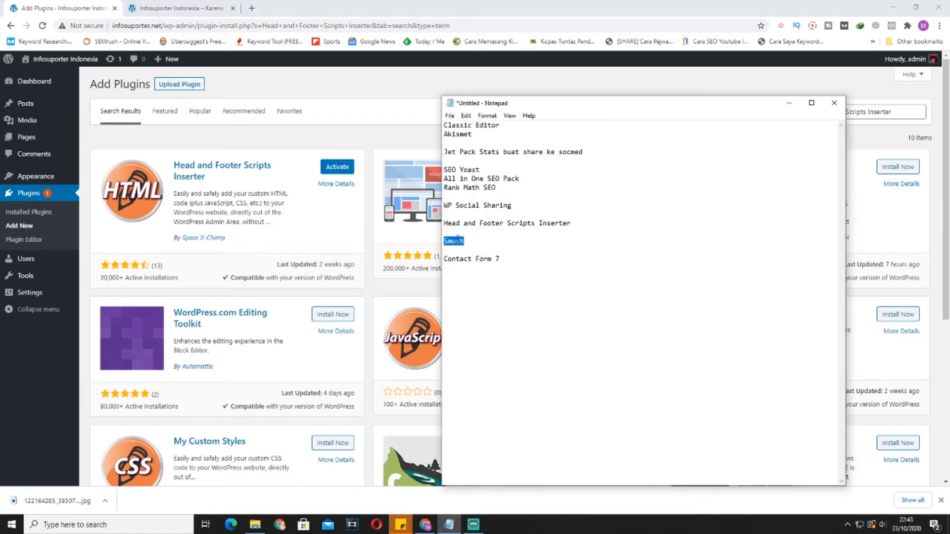
pyautogui.rightClick(458, 241)
pyautogui.click(488, 272)
# Go back to the browser and replace the plugin search term with Smush.
pyautogui.hotkey('alt', 'Tab')
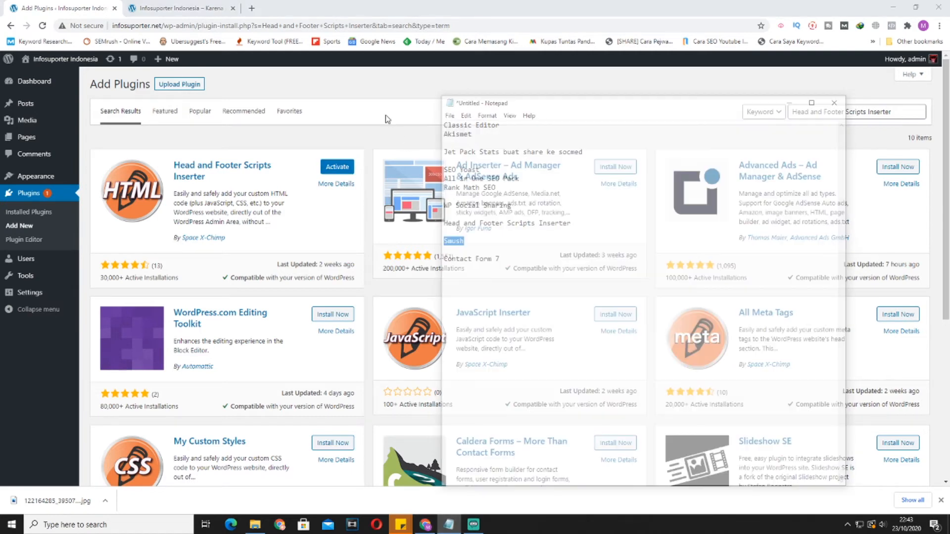
pyautogui.moveTo(891, 114); pyautogui.dragTo(791, 112)
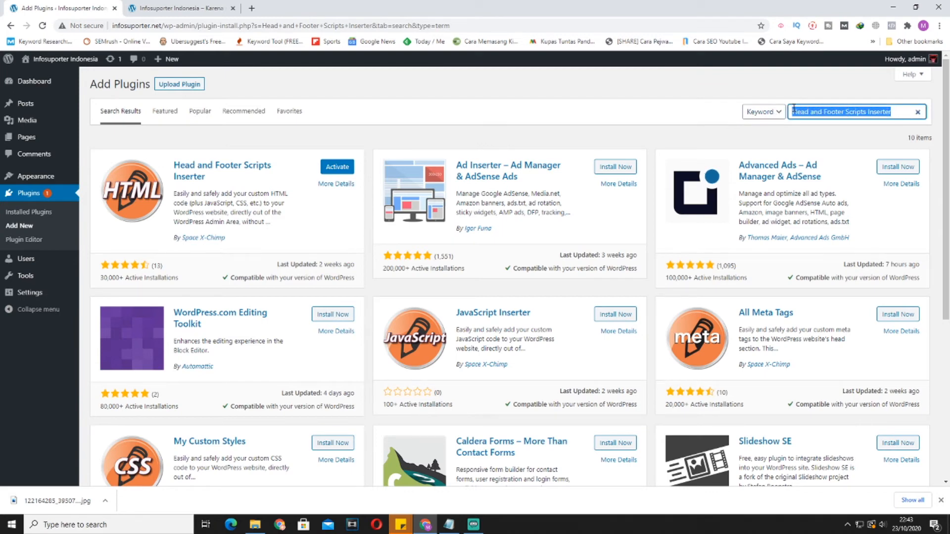
pyautogui.rightClick(792, 112)
pyautogui.click(817, 157)
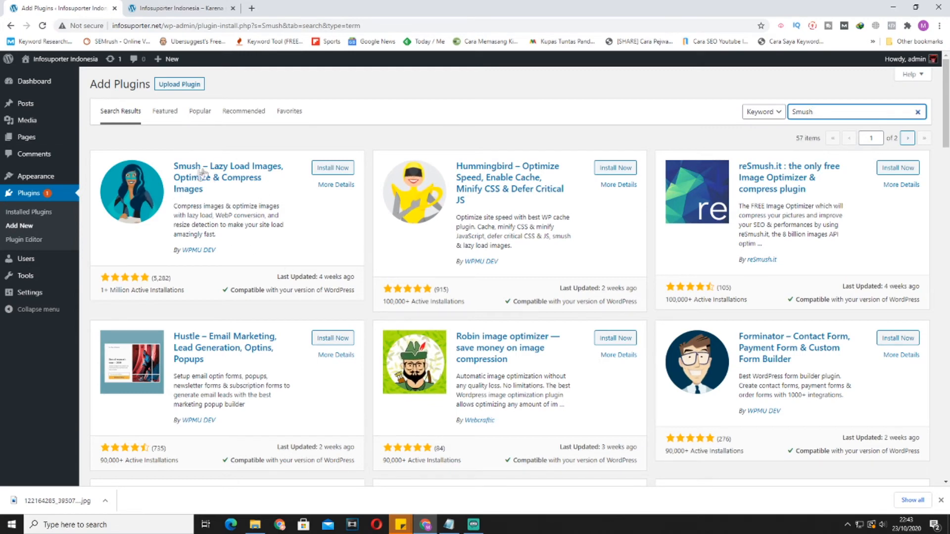
# Open the details of Smush by WPMU DEV, look through its screenshots and install the plugin.
pyautogui.click(245, 177)
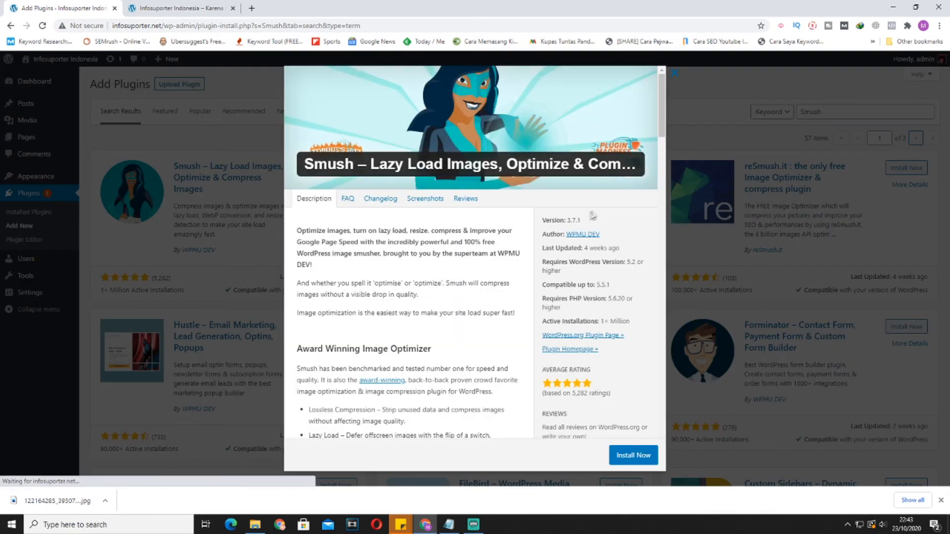
pyautogui.click(421, 200)
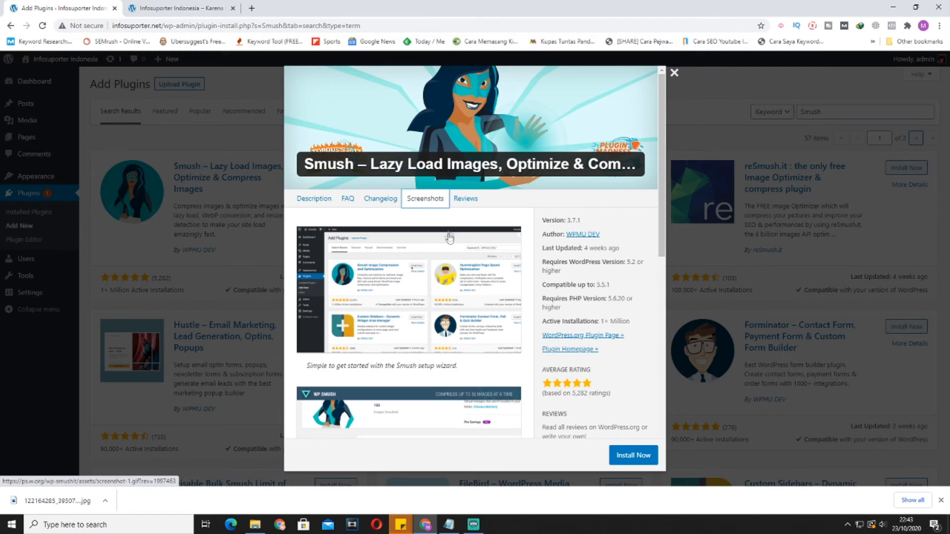
pyautogui.scroll(-4, 451, 242)
pyautogui.scroll(-5, 451, 242)
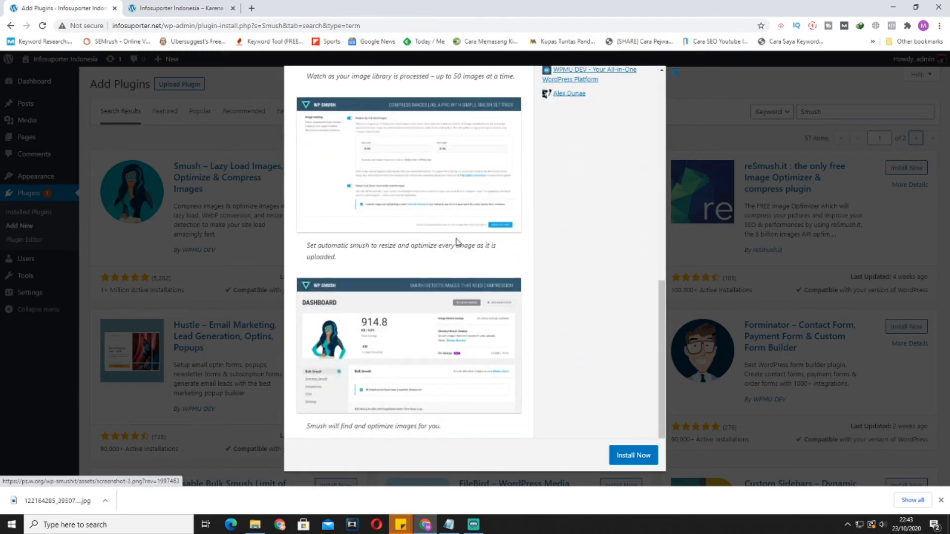
pyautogui.click(629, 455)
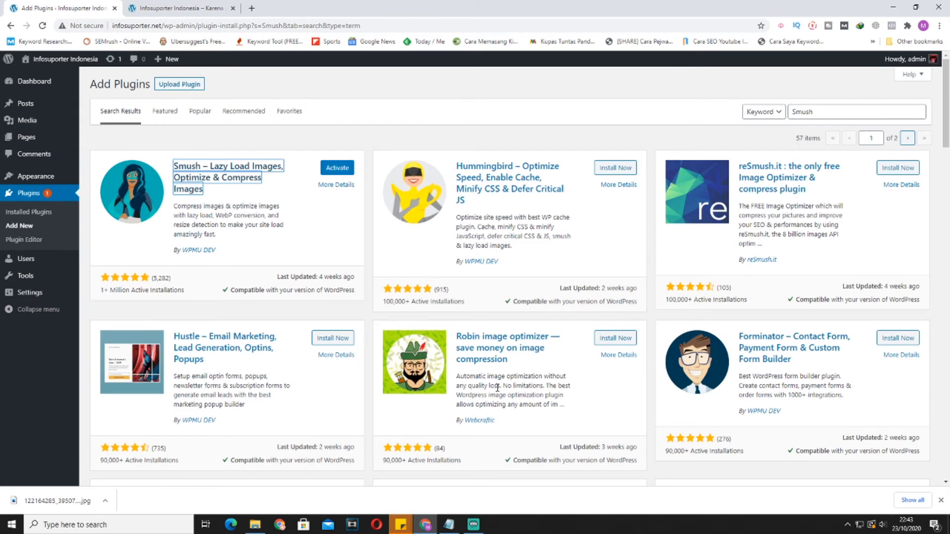
# Switch to Notepad and copy the plugin name Contact Form 7 from the list.
pyautogui.click(449, 525)
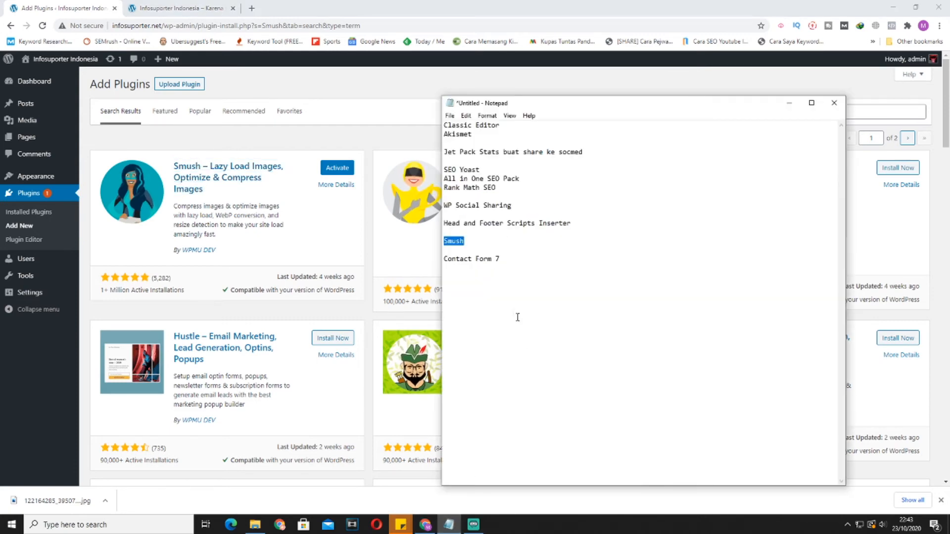
pyautogui.click(324, 142)
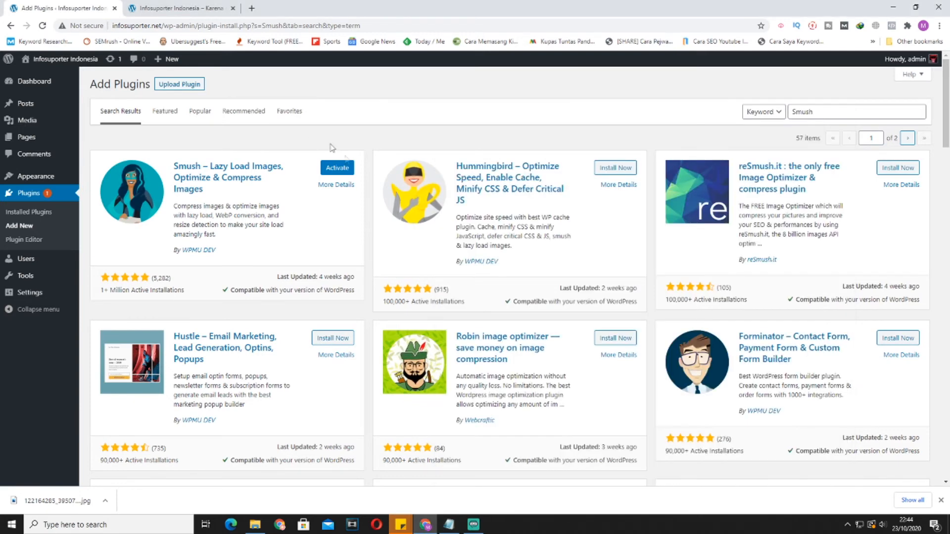
pyautogui.click(449, 524)
pyautogui.moveTo(445, 259); pyautogui.dragTo(499, 259)
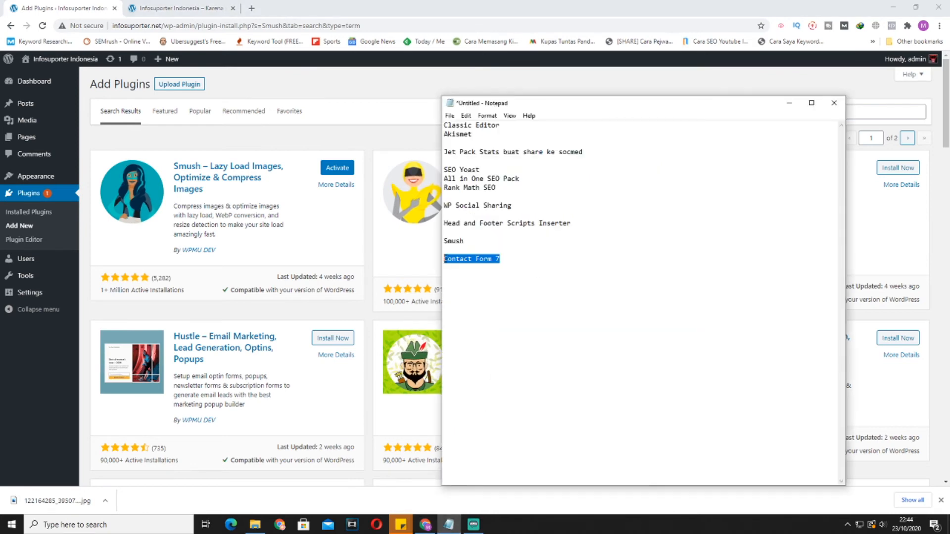
pyautogui.rightClick(459, 262)
pyautogui.click(482, 292)
# Return to the browser, search the plugins for Contact Form 7 and install the plugin with that exact name.
pyautogui.click(851, 112)
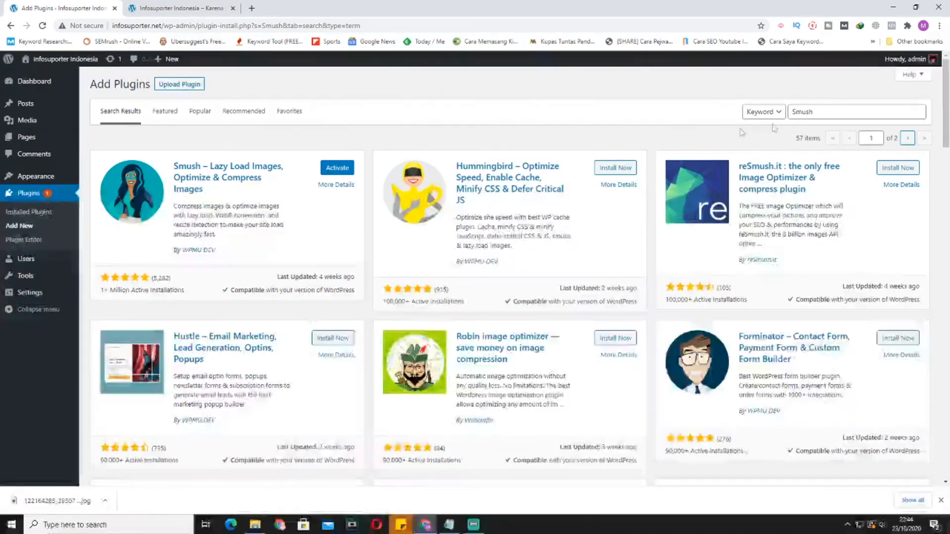
pyautogui.doubleClick(850, 111)
pyautogui.rightClick(851, 112)
pyautogui.click(857, 156)
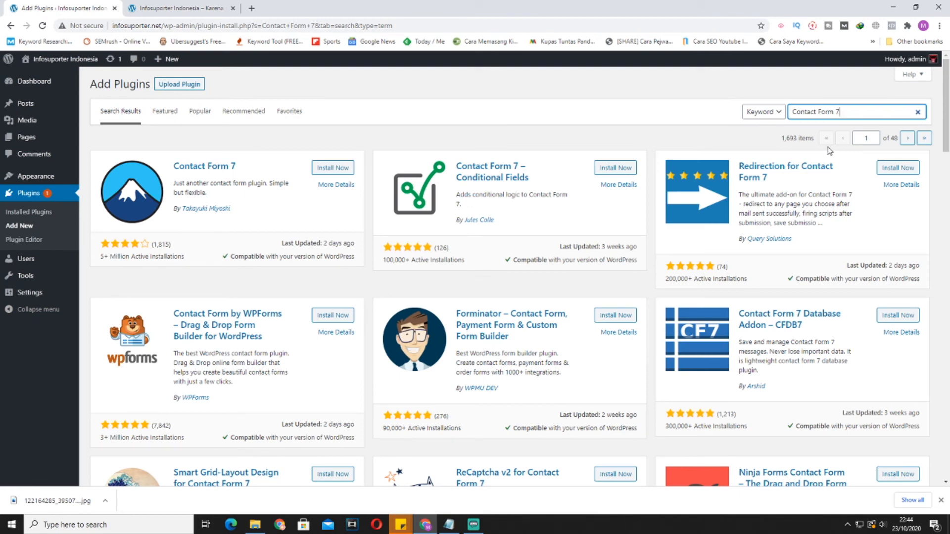
pyautogui.click(343, 169)
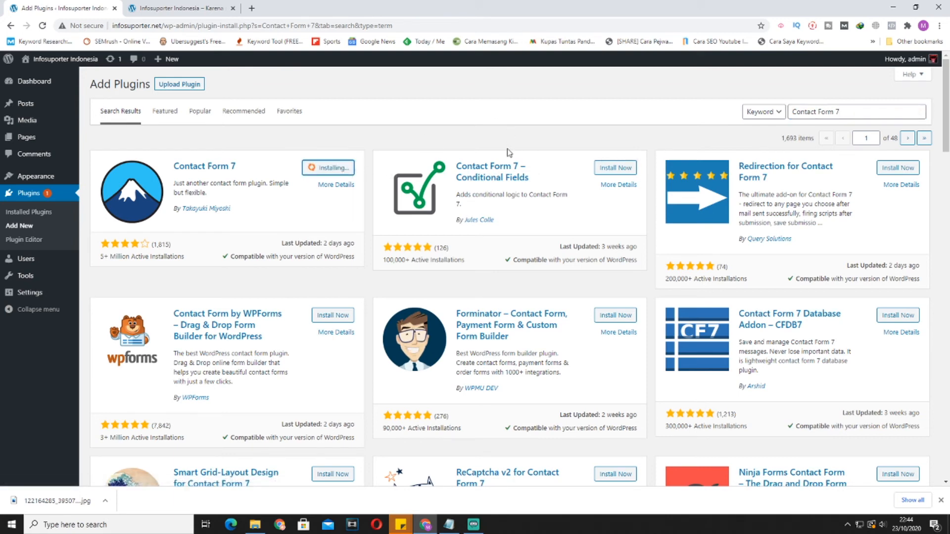
# Open the list of installed plugins and review its entries, including Akismet Anti-Spam and Jetpack by WordPress.com.
pyautogui.click(44, 214)
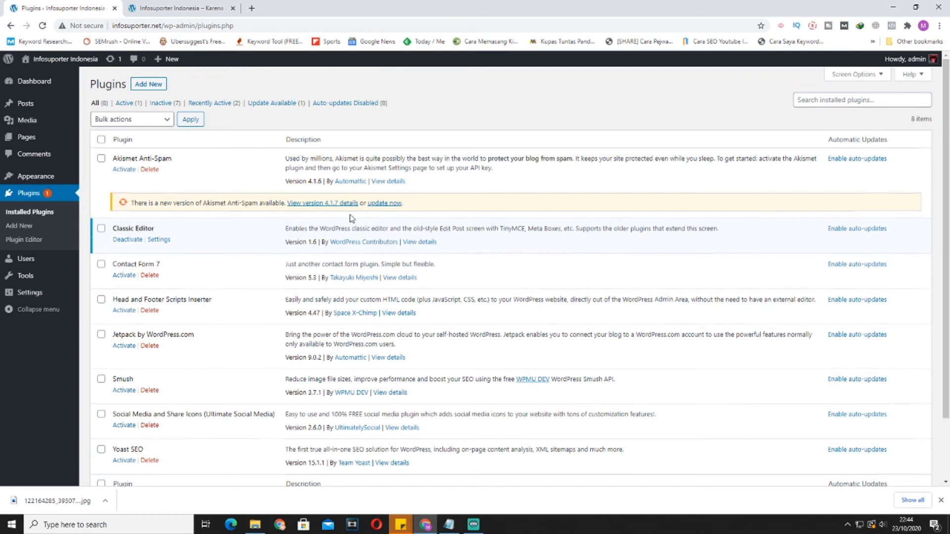
pyautogui.scroll(-3, 350, 217)
pyautogui.scroll(3, 351, 217)
pyautogui.scroll(-3, 347, 225)
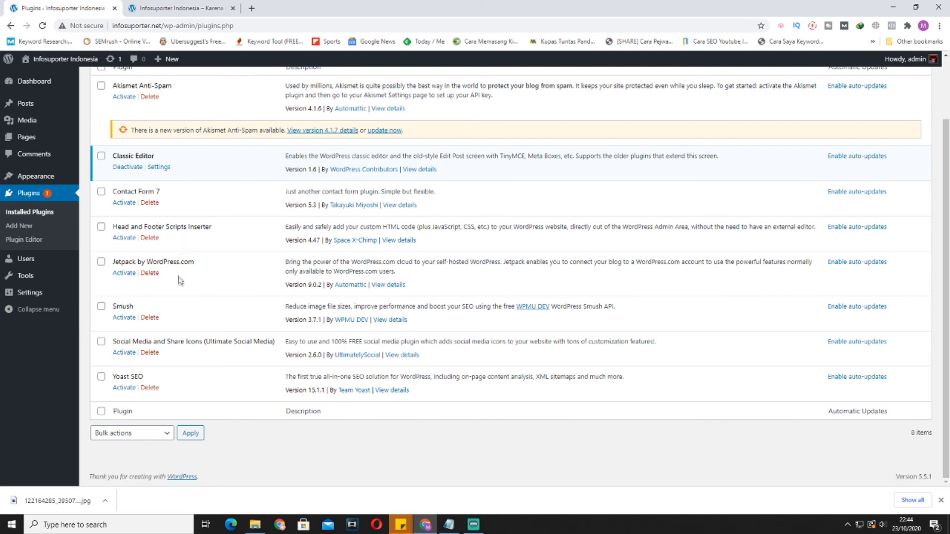
pyautogui.scroll(3, 292, 355)
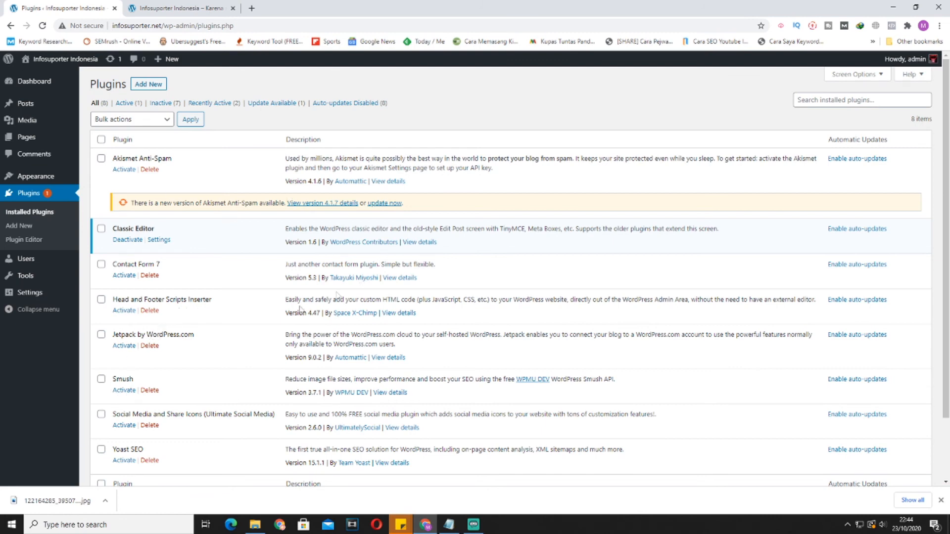
pyautogui.scroll(-2, 197, 345)
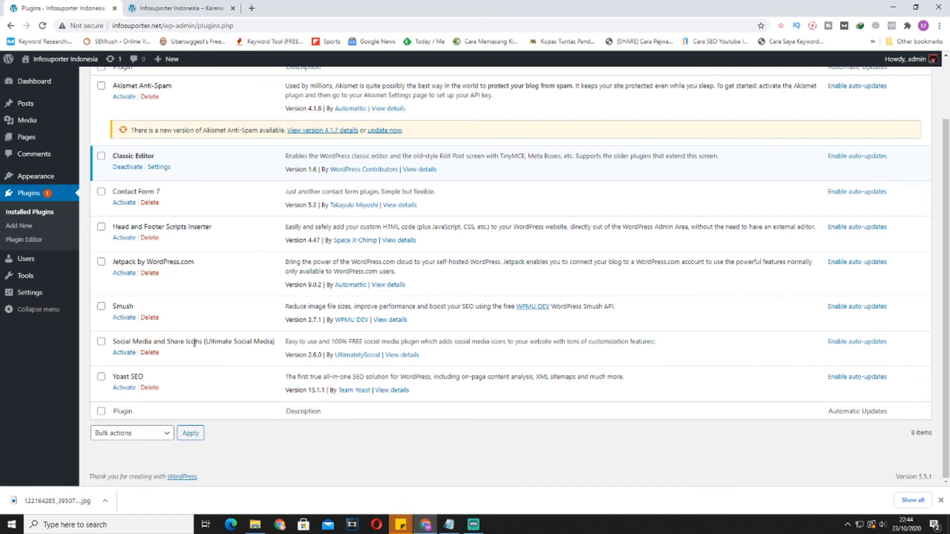
pyautogui.scroll(2, 194, 343)
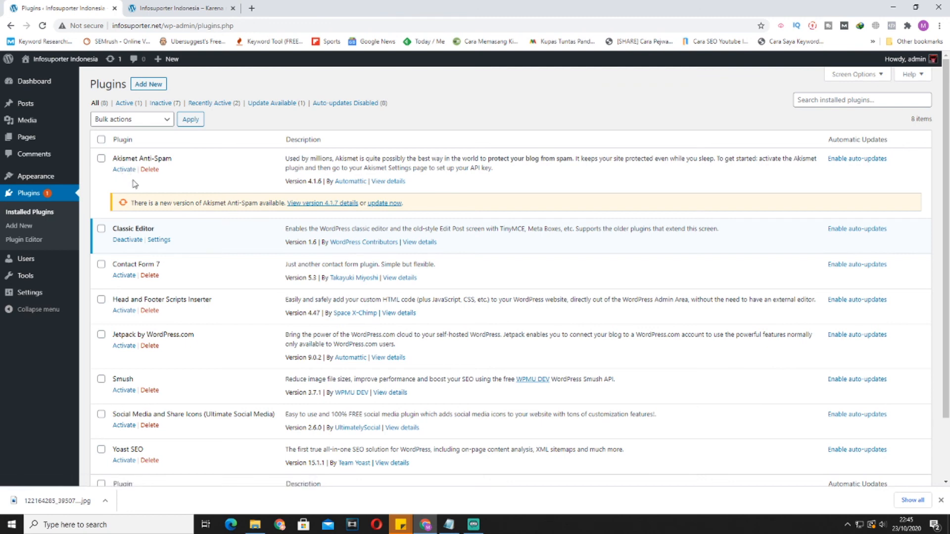
pyautogui.doubleClick(123, 159)
pyautogui.doubleClick(149, 335)
pyautogui.click(154, 334)
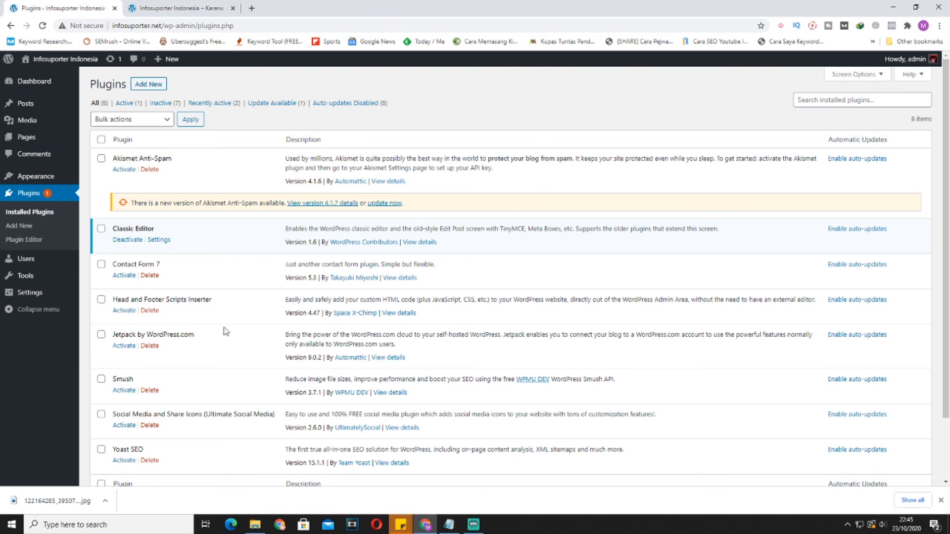